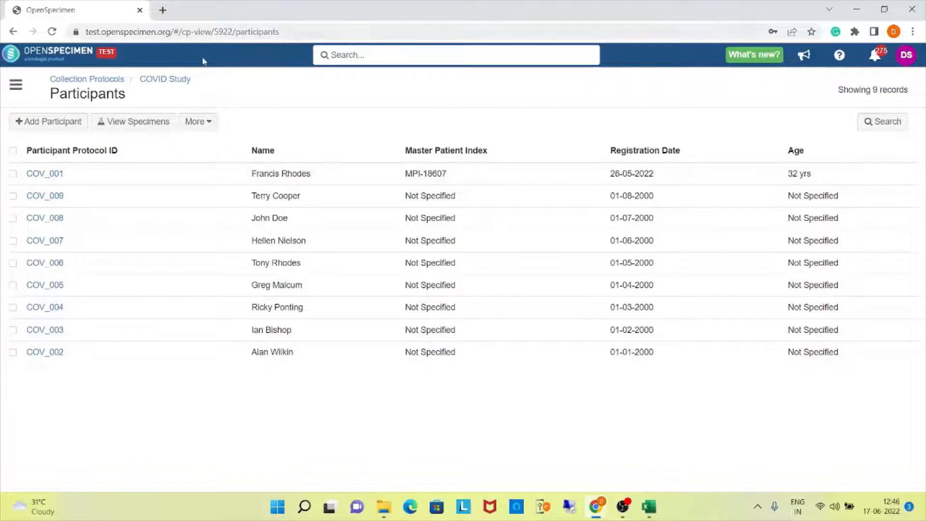
Open the bulk import of biospecimen data for the COVID Study protocol.
{"action": "left_click_drag", "start_coordinate": [201, 87], "coordinate": [132, 80]}
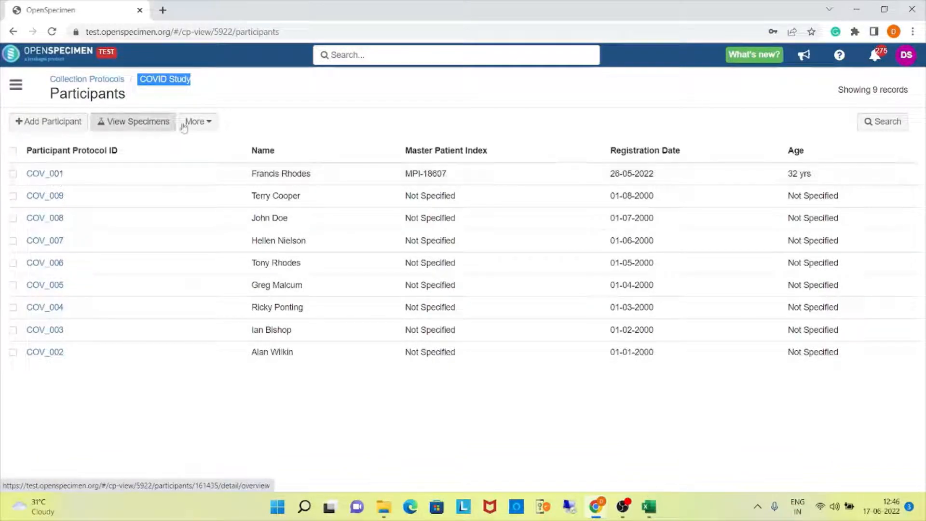
{"action": "left_click", "coordinate": [198, 124]}
{"action": "left_click", "coordinate": [214, 216]}
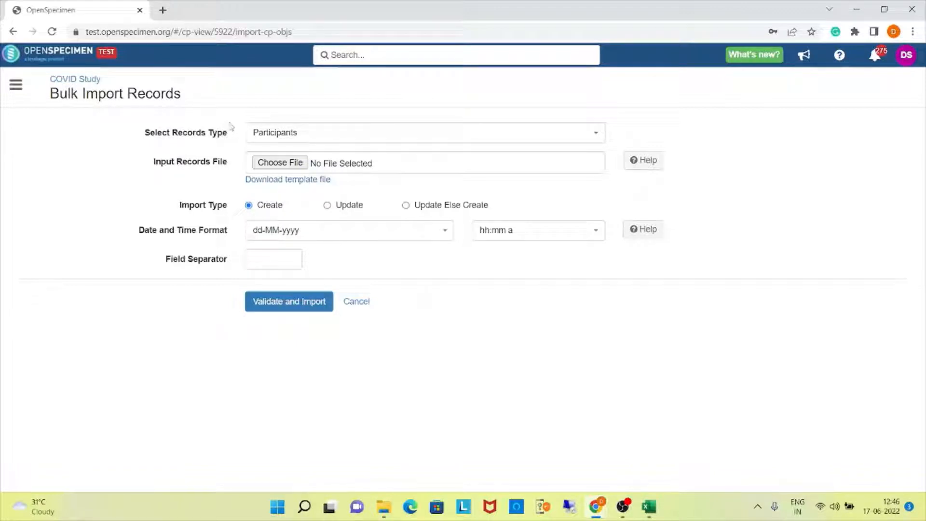
Set the import record type to Visits, then download its template file and open it in Excel.
{"action": "left_click", "coordinate": [374, 132]}
{"action": "scroll", "coordinate": [363, 215], "scroll_direction": "down", "scroll_amount": 1}
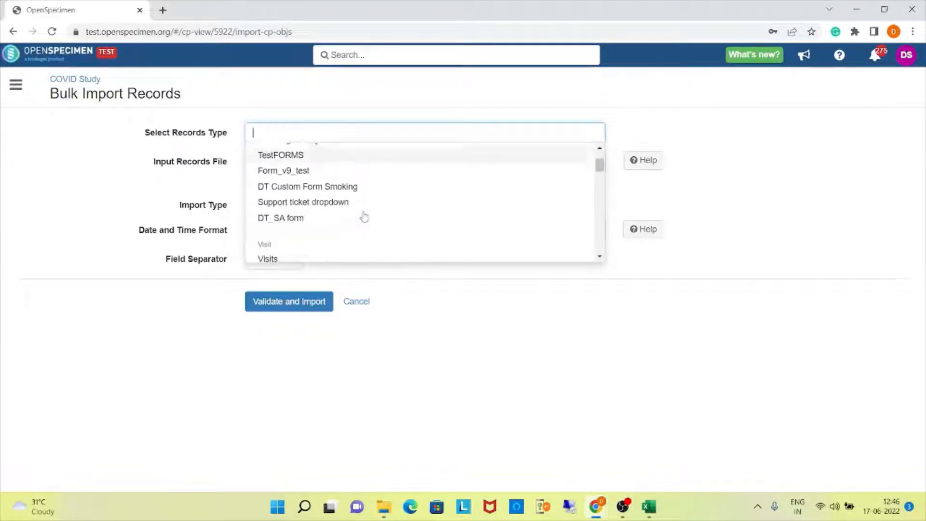
{"action": "scroll", "coordinate": [364, 214], "scroll_direction": "down", "scroll_amount": 1}
{"action": "left_click", "coordinate": [270, 196]}
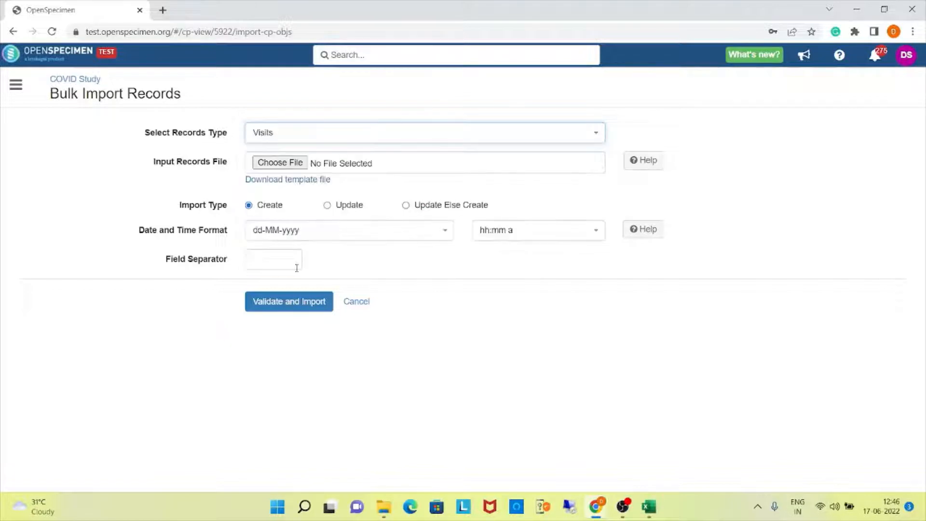
{"action": "left_click", "coordinate": [295, 181]}
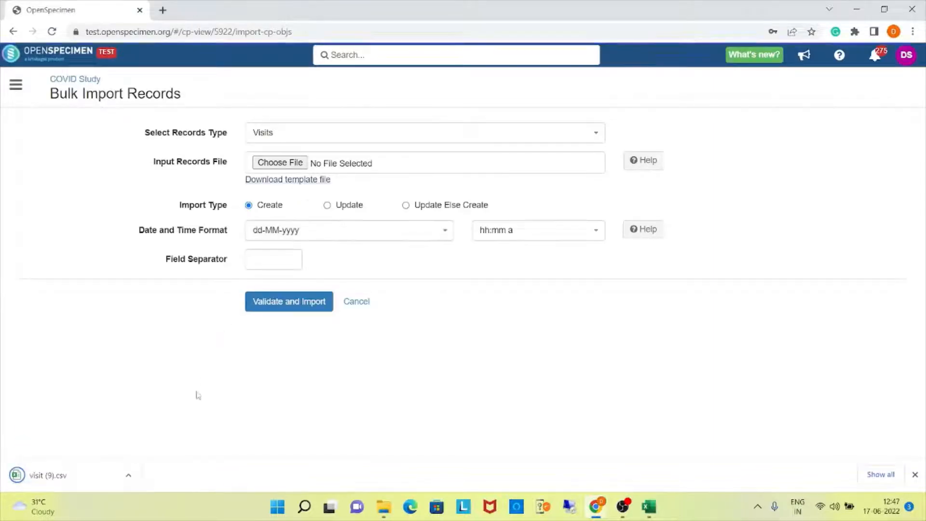
{"action": "left_click", "coordinate": [93, 485]}
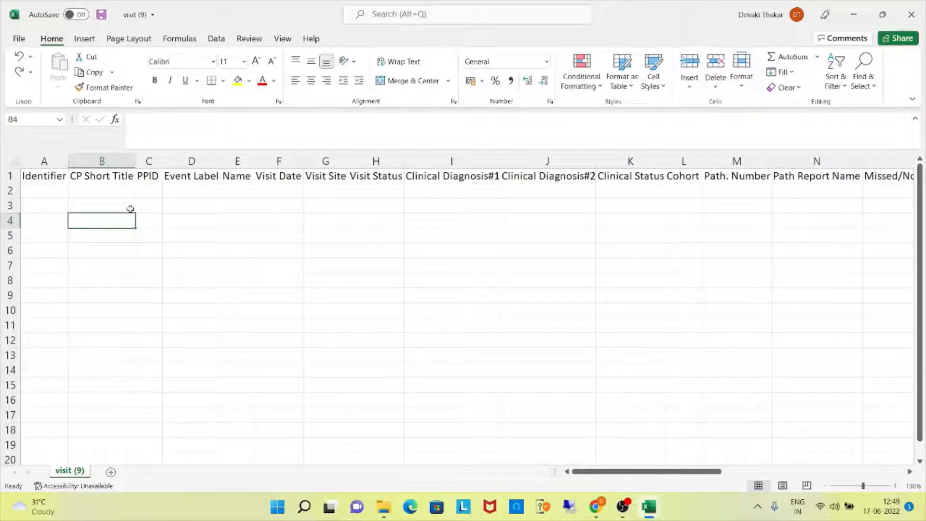
Examine the visit template's column headers, from CP Short Title and PPID through to the custom form field Form2Visit#Blood Glucose.
{"action": "left_click", "coordinate": [105, 180]}
{"action": "left_click", "coordinate": [149, 180]}
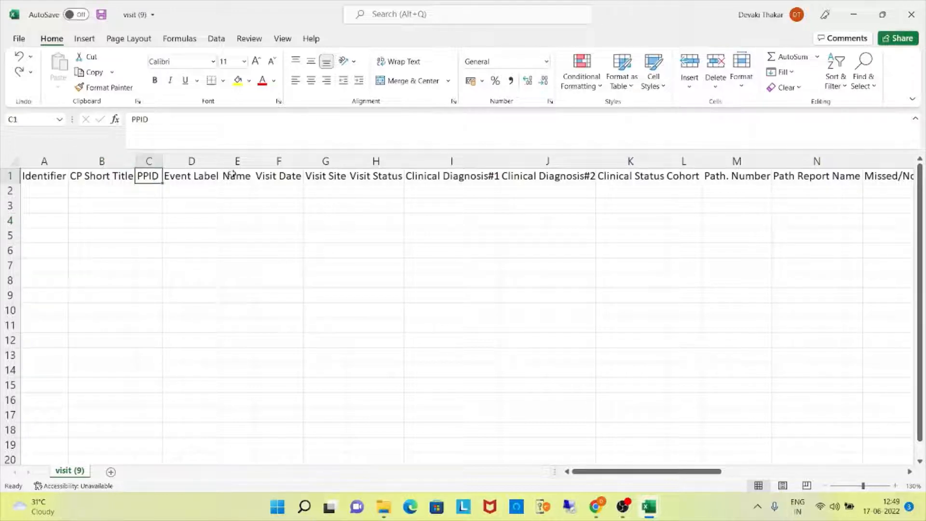
{"action": "left_click", "coordinate": [241, 182]}
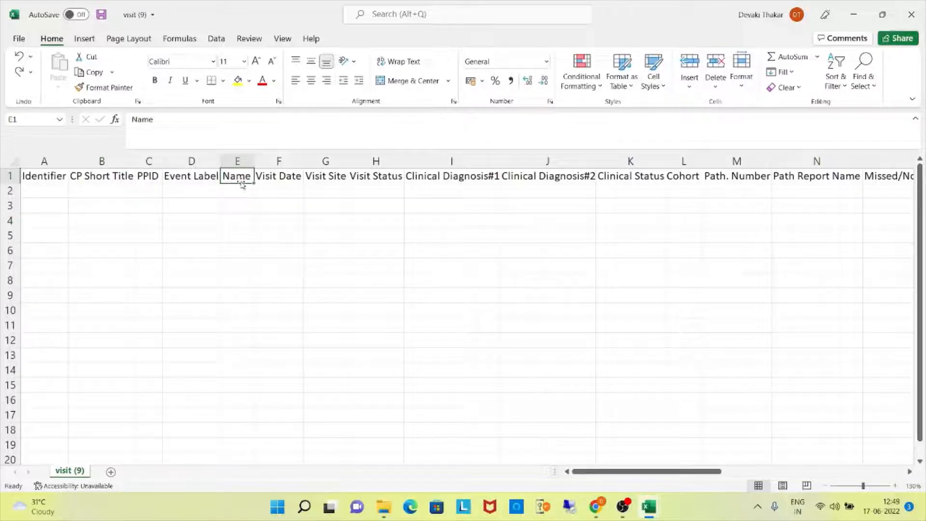
{"action": "left_click", "coordinate": [210, 178]}
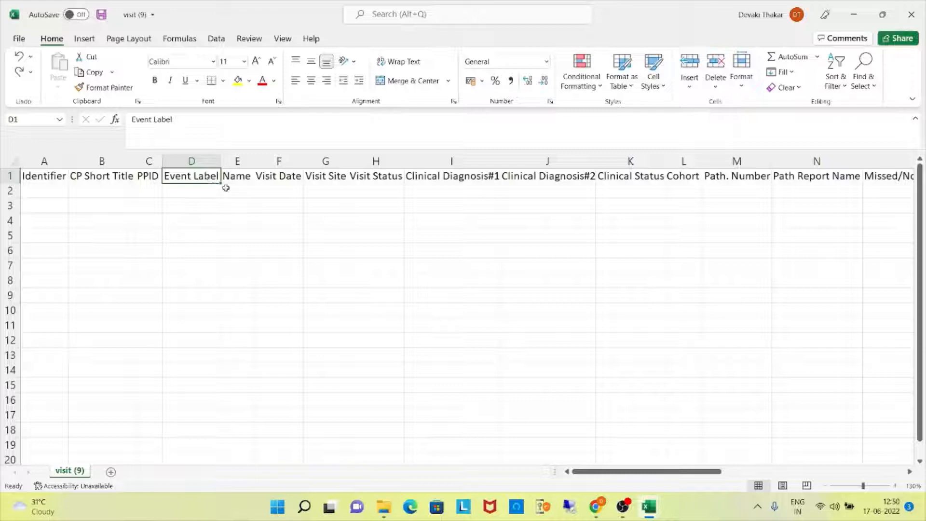
{"action": "left_click_drag", "start_coordinate": [270, 176], "coordinate": [900, 181]}
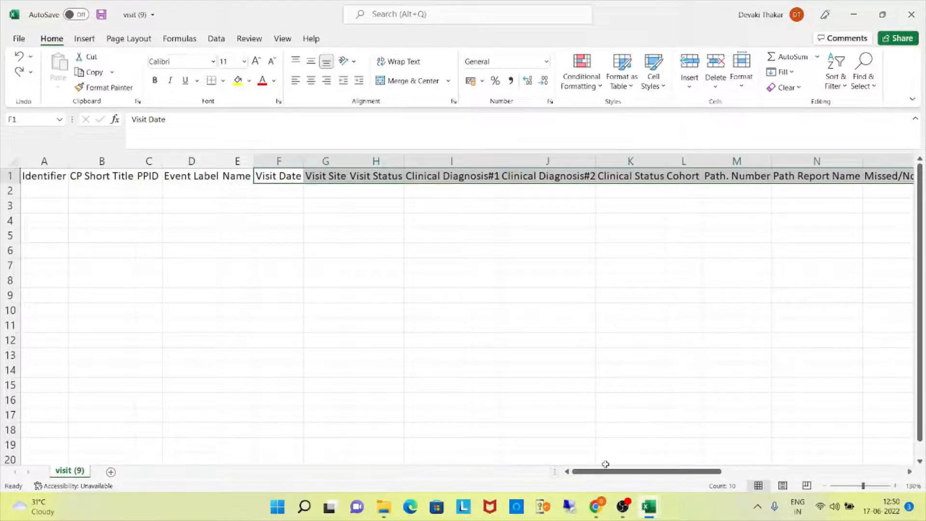
{"action": "left_click_drag", "start_coordinate": [606, 465], "coordinate": [781, 471]}
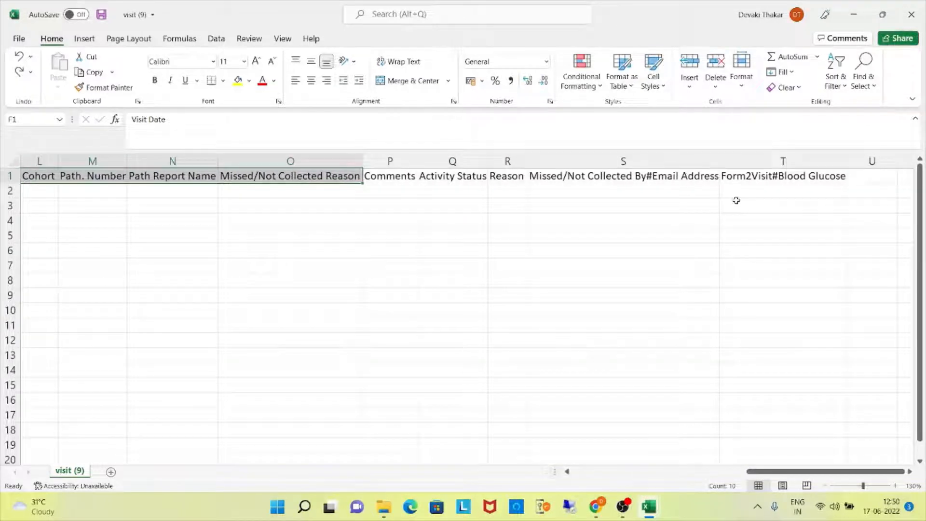
{"action": "left_click", "coordinate": [728, 177]}
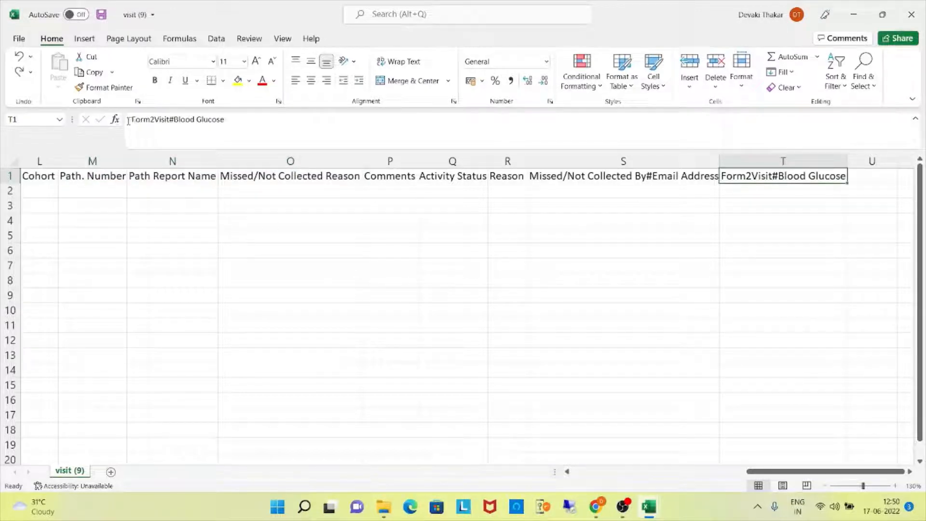
{"action": "left_click_drag", "start_coordinate": [130, 121], "coordinate": [243, 113]}
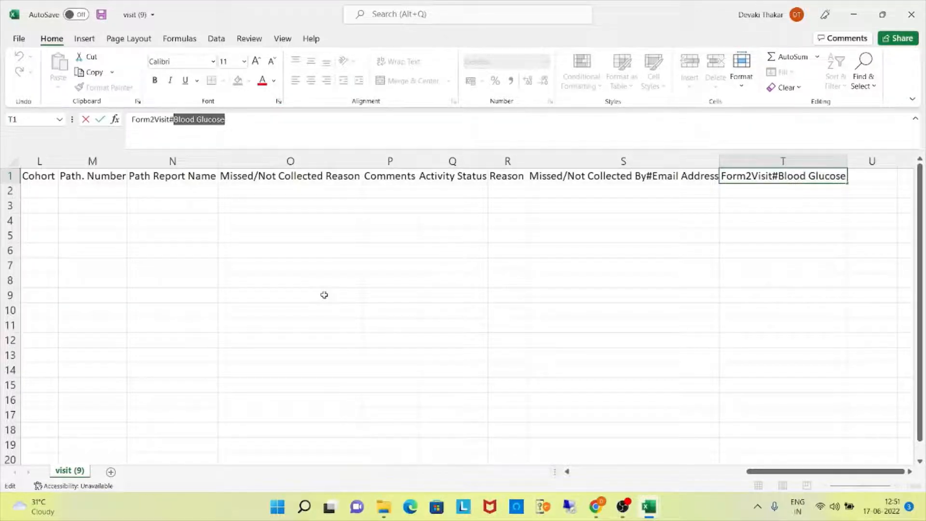
Switch to the New Visits CSV page in Confluence and examine the data dictionary's column names and descriptions.
{"action": "key", "text": "alt+Tab"}
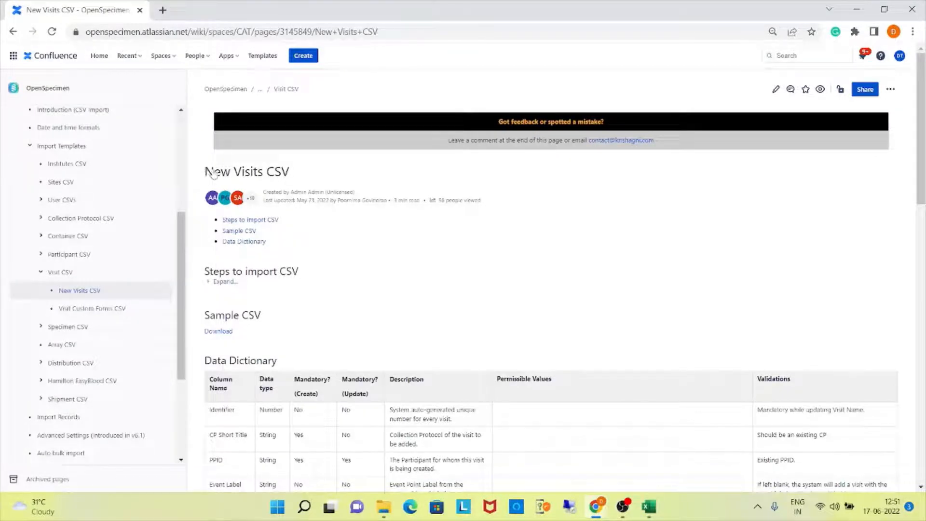
{"action": "left_click_drag", "start_coordinate": [205, 172], "coordinate": [297, 171]}
{"action": "scroll", "coordinate": [366, 263], "scroll_direction": "down", "scroll_amount": 3}
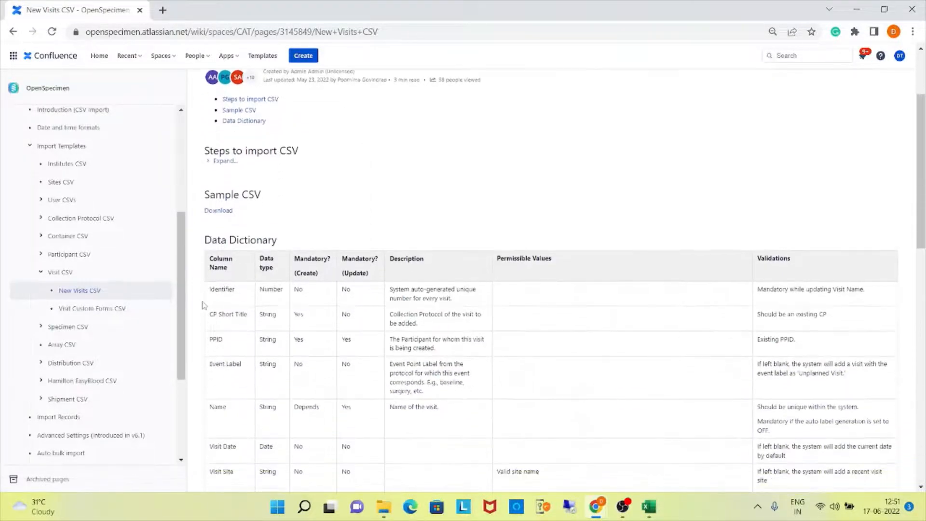
{"action": "left_click_drag", "start_coordinate": [210, 292], "coordinate": [247, 479]}
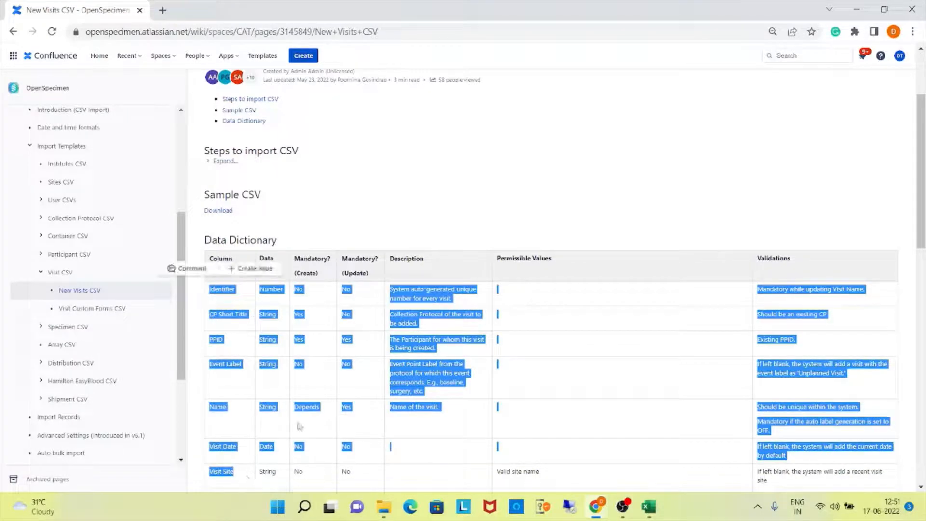
{"action": "left_click", "coordinate": [407, 212]}
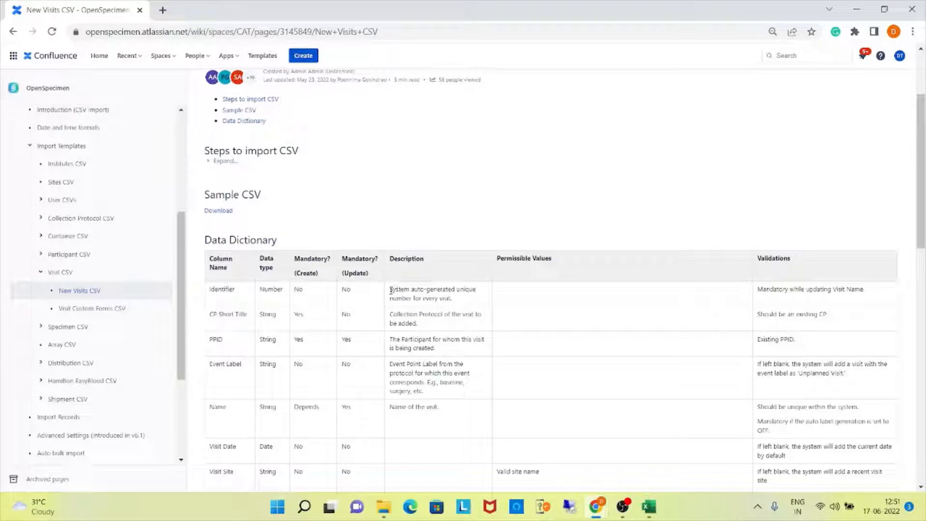
{"action": "left_click_drag", "start_coordinate": [391, 290], "coordinate": [457, 307]}
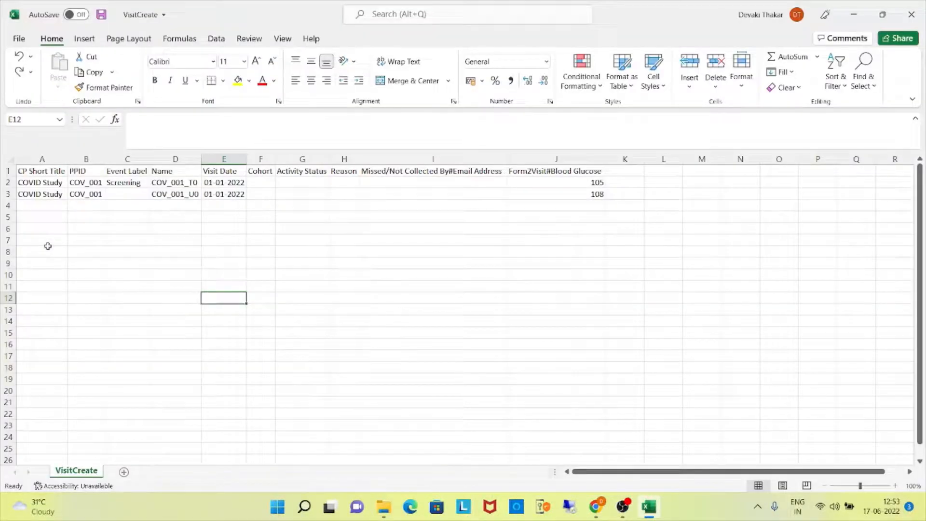
In the VisitCreate file in Excel, examine the CP Short Title, PPID, Name and Event Label columns.
{"action": "left_click", "coordinate": [26, 173]}
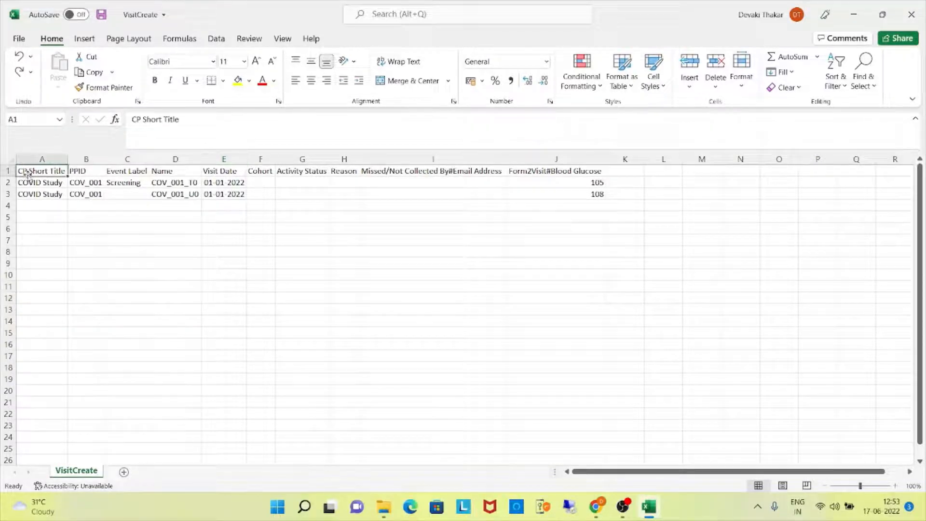
{"action": "left_click", "coordinate": [91, 172]}
{"action": "left_click", "coordinate": [177, 174]}
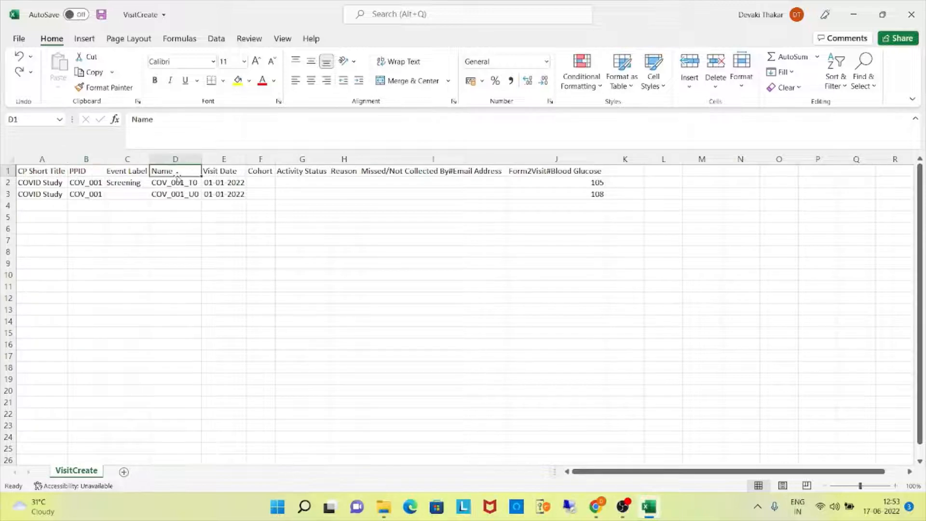
{"action": "left_click", "coordinate": [139, 186]}
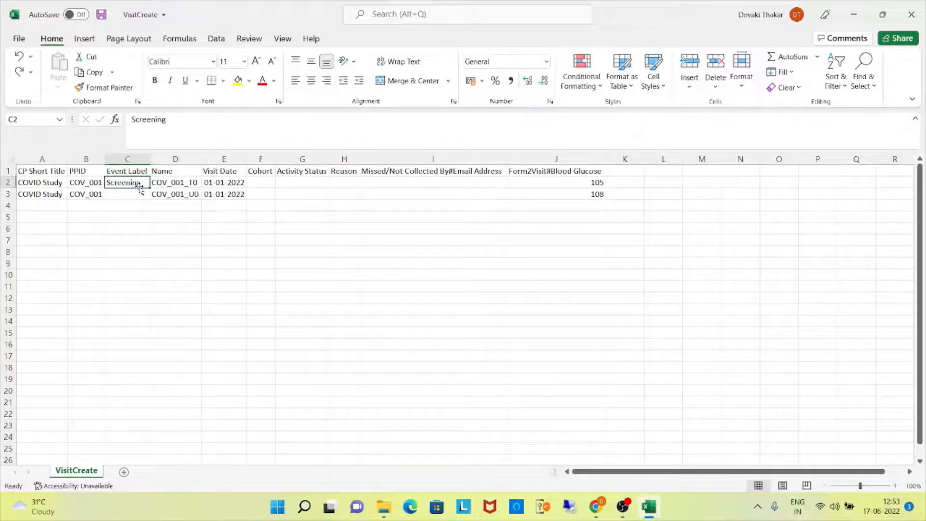
Delete the empty Cohort, Activity Status and Reason columns from the VisitCreate sheet and save the file.
{"action": "left_click", "coordinate": [261, 159]}
{"action": "left_click", "coordinate": [304, 158]}
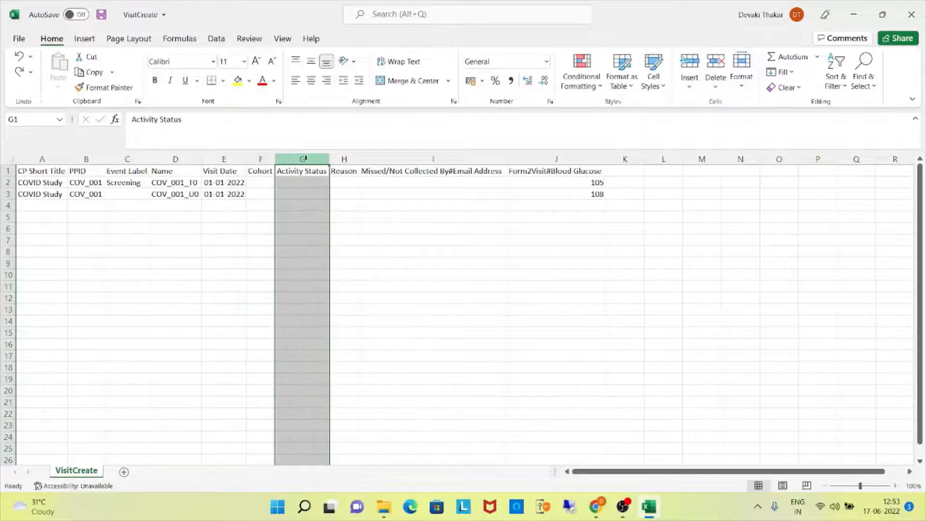
{"action": "left_click", "coordinate": [254, 159], "text": "ctrl"}
{"action": "left_click", "coordinate": [344, 159], "text": "ctrl"}
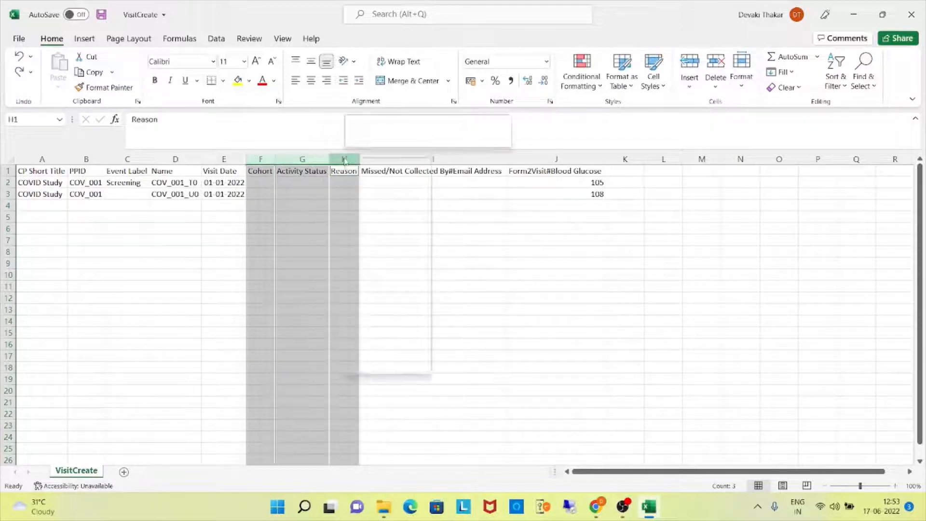
{"action": "right_click", "coordinate": [344, 161]}
{"action": "left_click", "coordinate": [397, 275]}
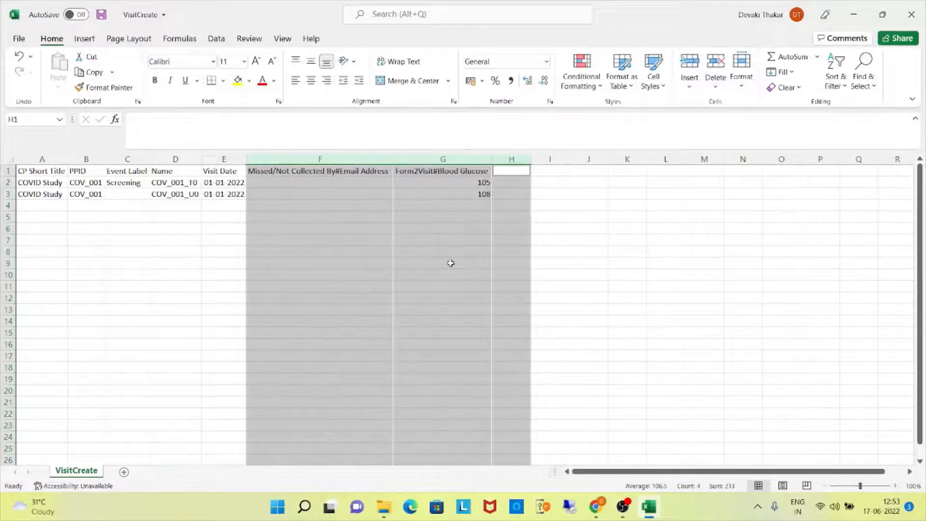
{"action": "left_click", "coordinate": [659, 252]}
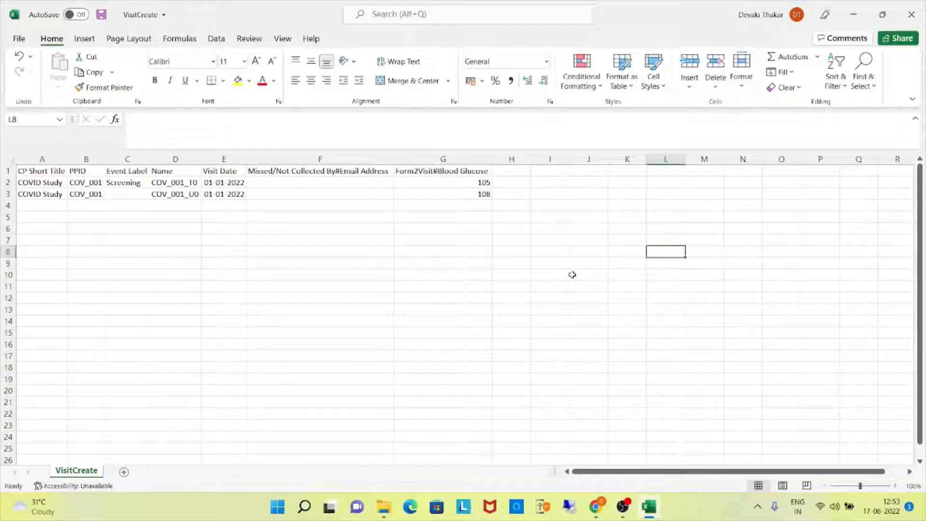
{"action": "left_click", "coordinate": [19, 39]}
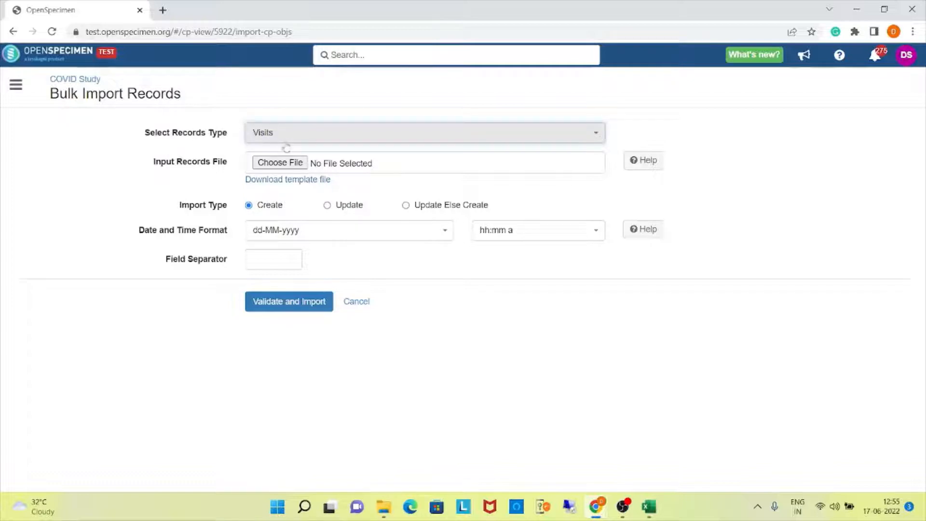
In OpenSpecimen, select VisitCreate.csv from Downloads as the input records file, then validate and import the visits with import type Create.
{"action": "left_click", "coordinate": [292, 163]}
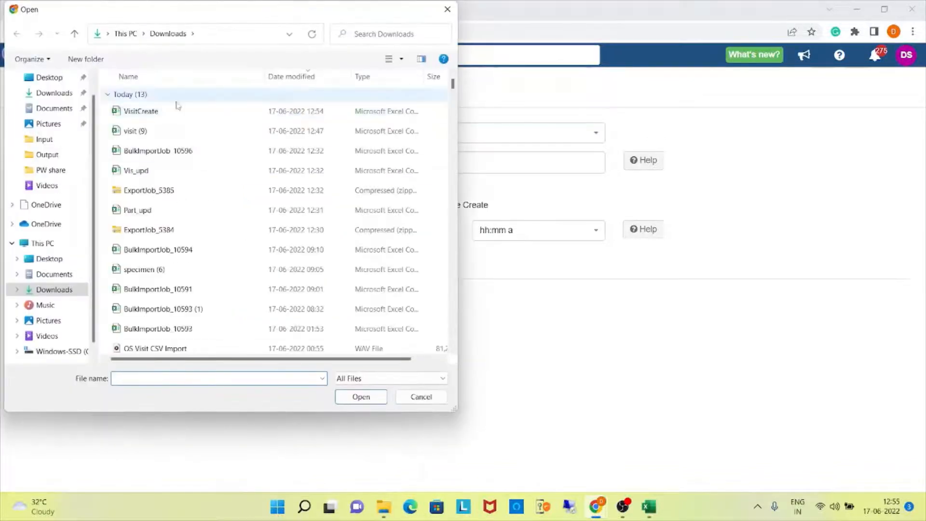
{"action": "left_click", "coordinate": [169, 111]}
{"action": "left_click", "coordinate": [370, 397]}
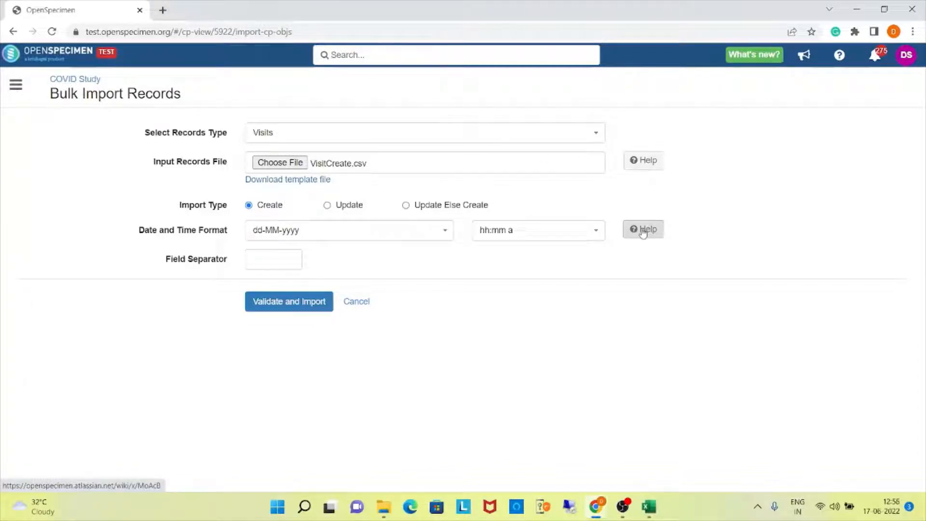
{"action": "left_click", "coordinate": [257, 313]}
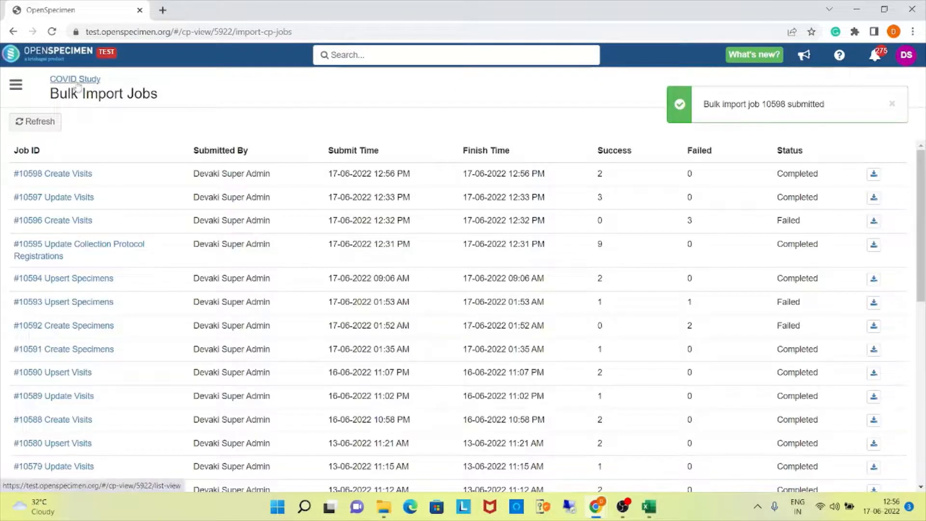
Return to the COVID Study participants, open the first participant's record and view the imported Screening visit.
{"action": "left_click", "coordinate": [80, 84]}
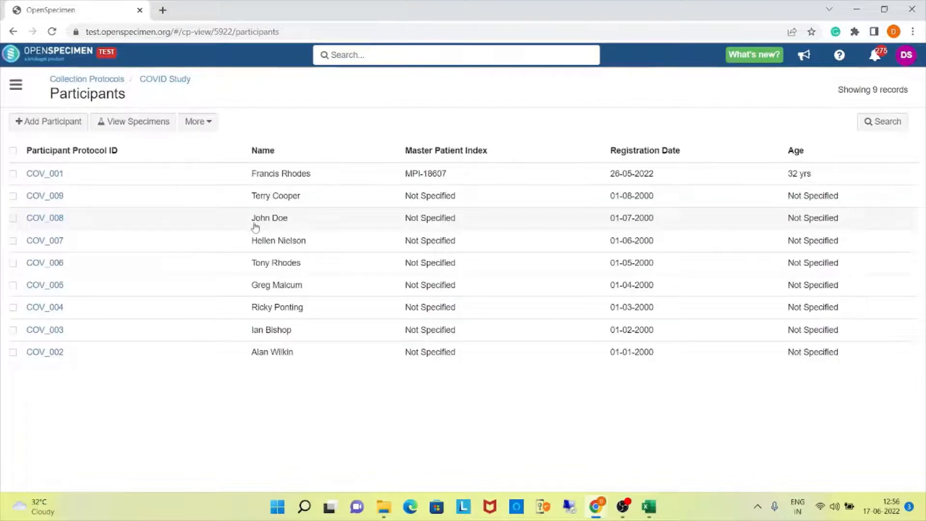
{"action": "left_click", "coordinate": [48, 175]}
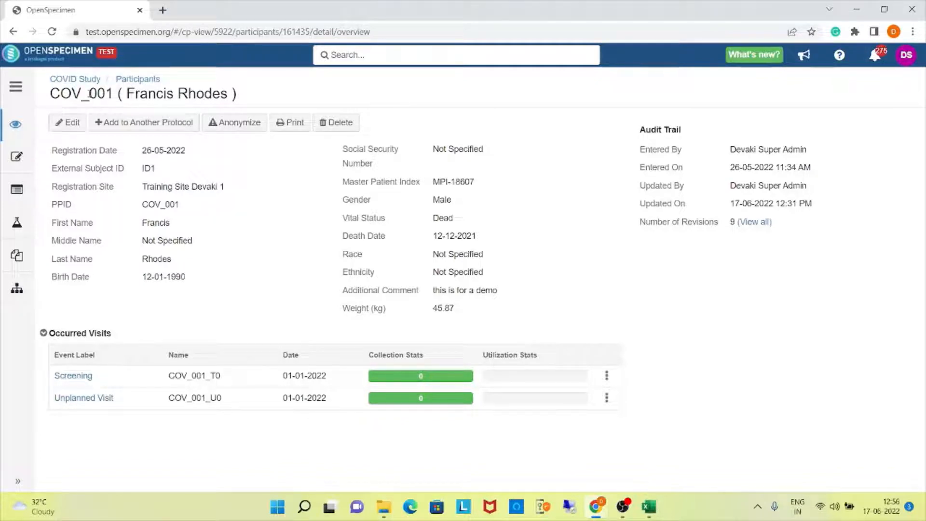
{"action": "left_click", "coordinate": [90, 380]}
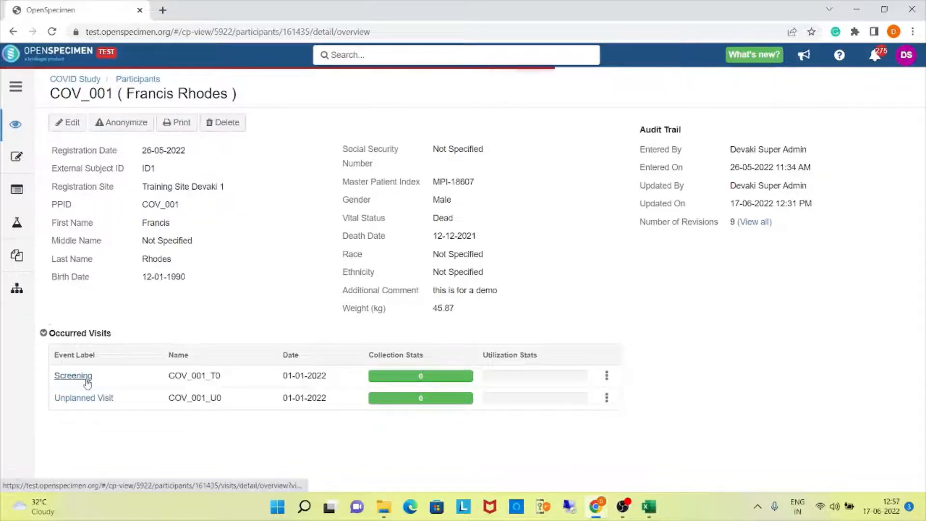
{"action": "left_click", "coordinate": [87, 381]}
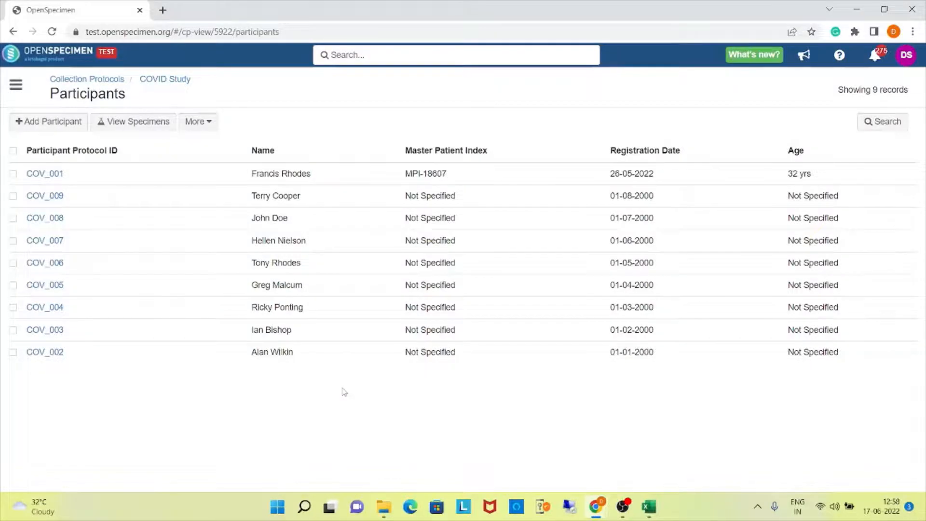
Export the COVID Study records of type Visits (Text Reports) for the visit name COV_001_T0.
{"action": "left_click", "coordinate": [195, 126]}
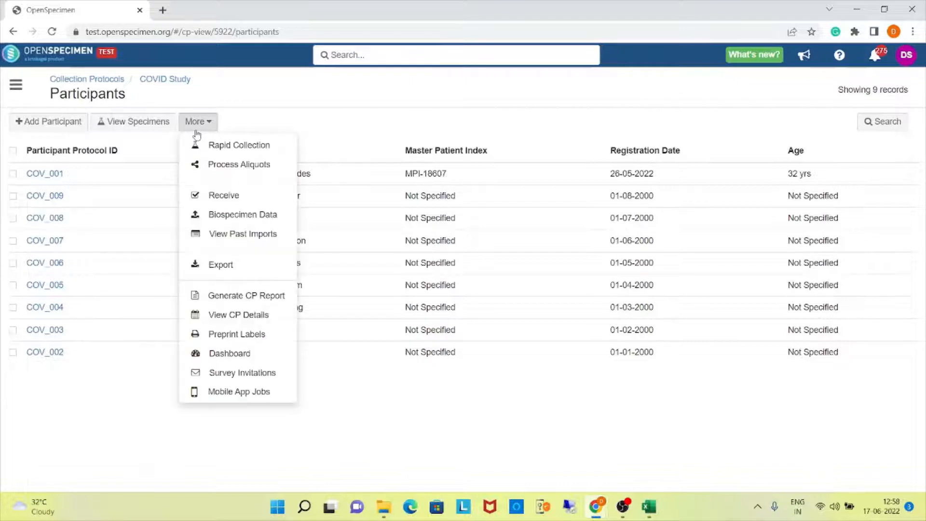
{"action": "left_click", "coordinate": [203, 271]}
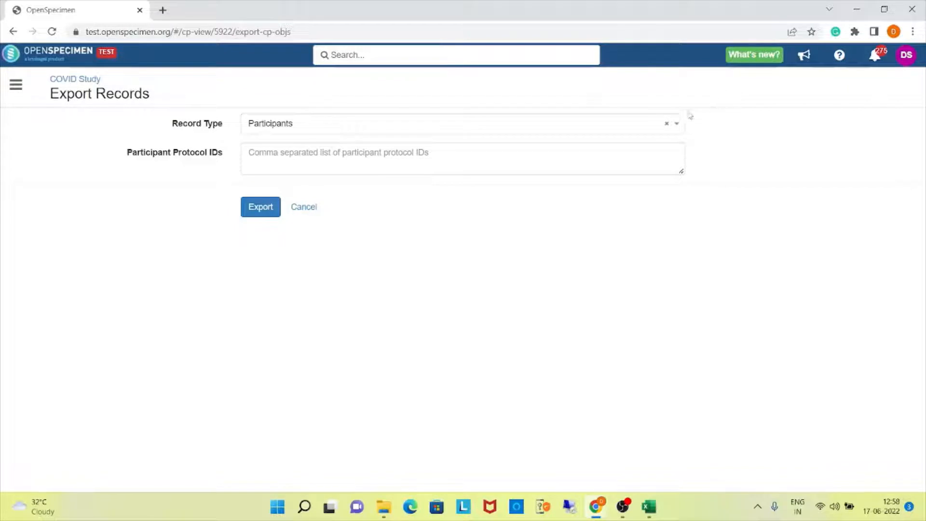
{"action": "left_click", "coordinate": [617, 130]}
{"action": "scroll", "coordinate": [341, 217], "scroll_direction": "down", "scroll_amount": 1}
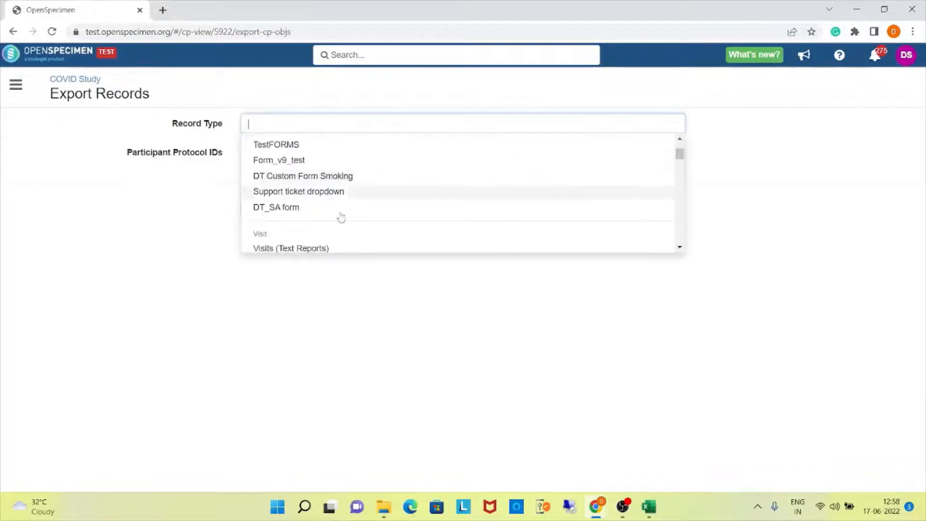
{"action": "left_click", "coordinate": [269, 249]}
{"action": "left_click", "coordinate": [314, 160]}
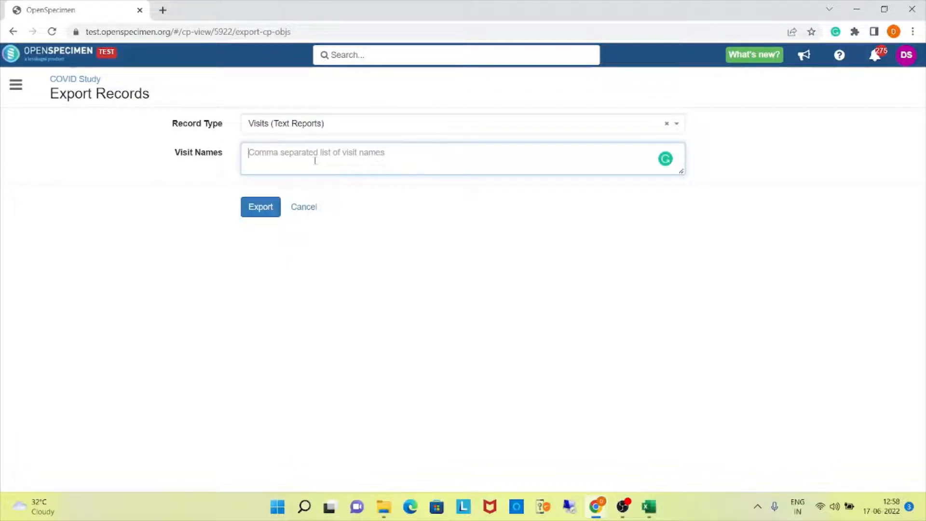
{"action": "type", "text": "COV_001_"}
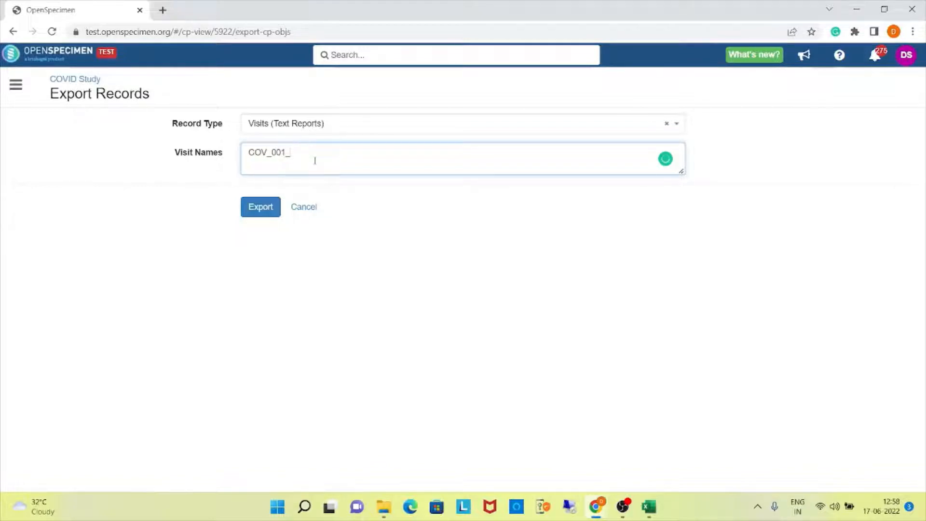
{"action": "type", "text": "T0"}
{"action": "left_click", "coordinate": [273, 211]}
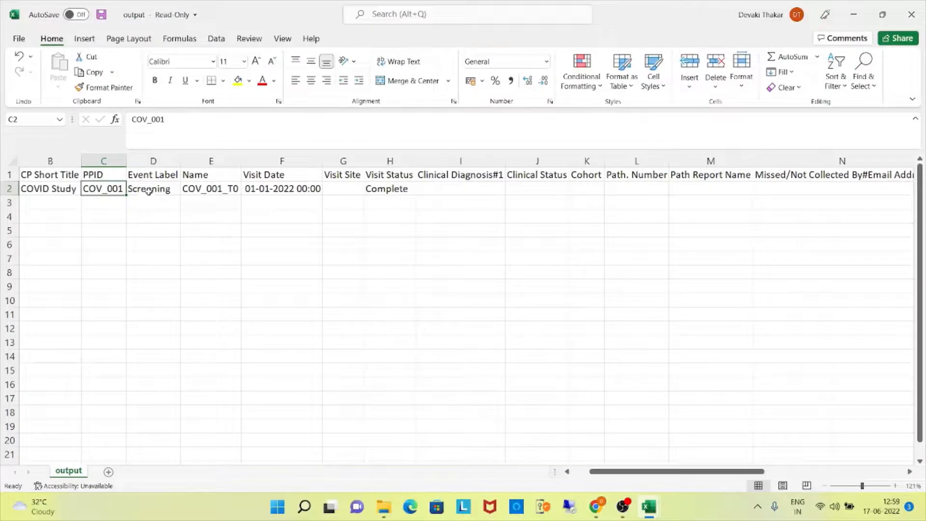
In the exported output file in Excel, set the visit's Form2Visit#Blood Glucose value to 102 and save the file as VisitUpdate.
{"action": "left_click", "coordinate": [149, 191]}
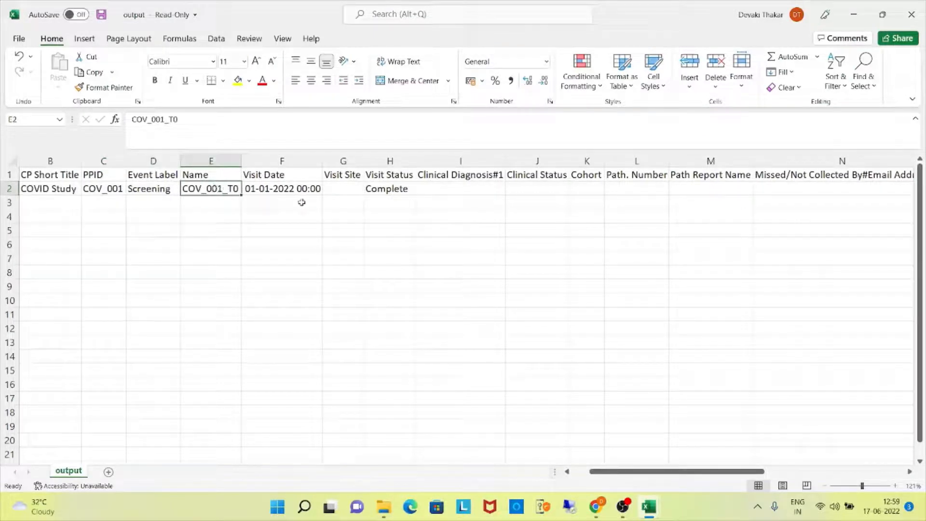
{"action": "left_click_drag", "start_coordinate": [713, 471], "coordinate": [872, 457]}
{"action": "left_click", "coordinate": [812, 187]}
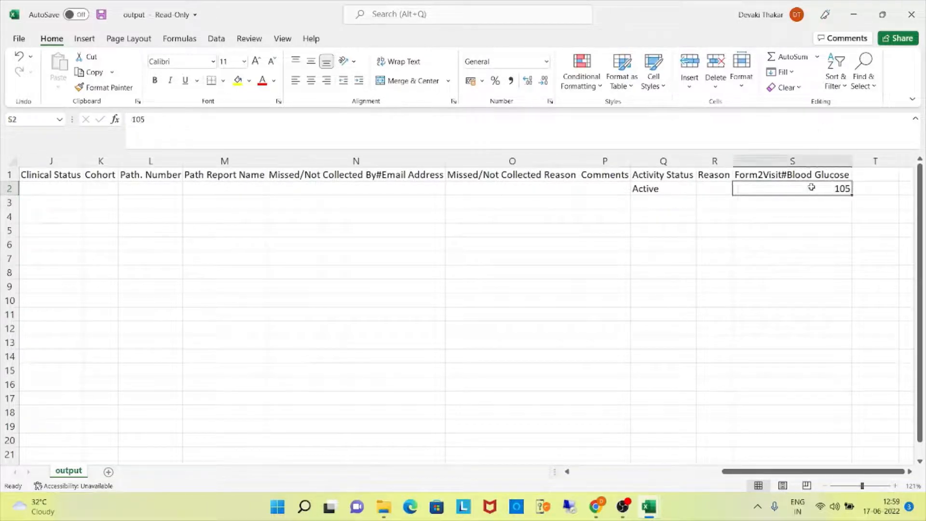
{"action": "type", "text": "102"}
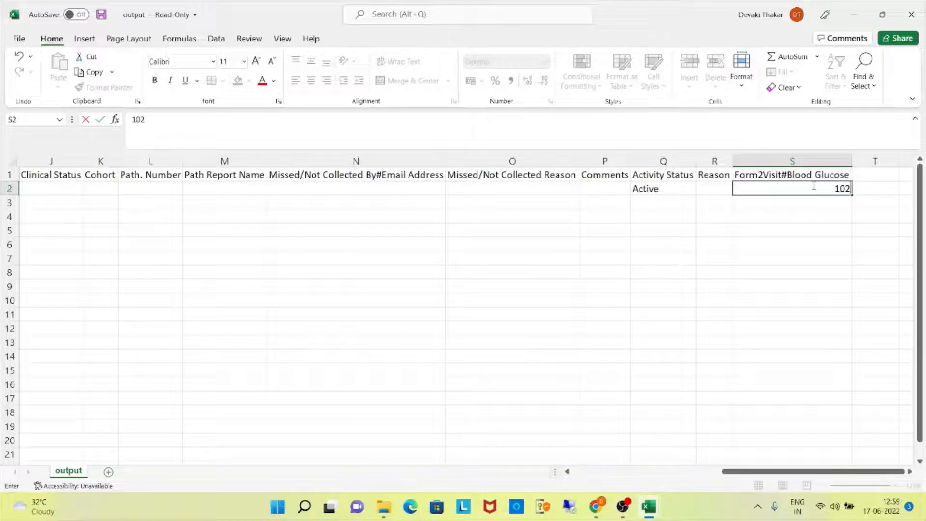
{"action": "left_click_drag", "start_coordinate": [786, 471], "coordinate": [614, 436]}
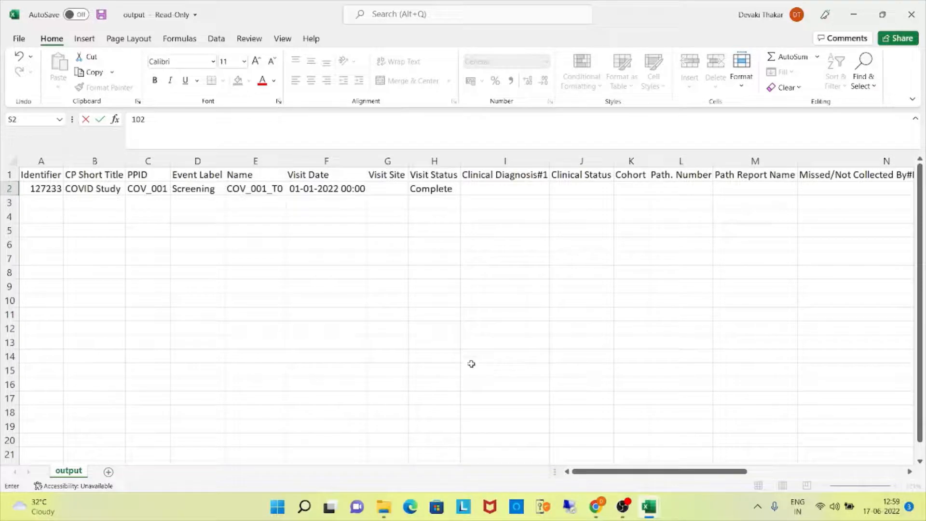
{"action": "left_click", "coordinate": [19, 39]}
{"action": "left_click", "coordinate": [45, 191]}
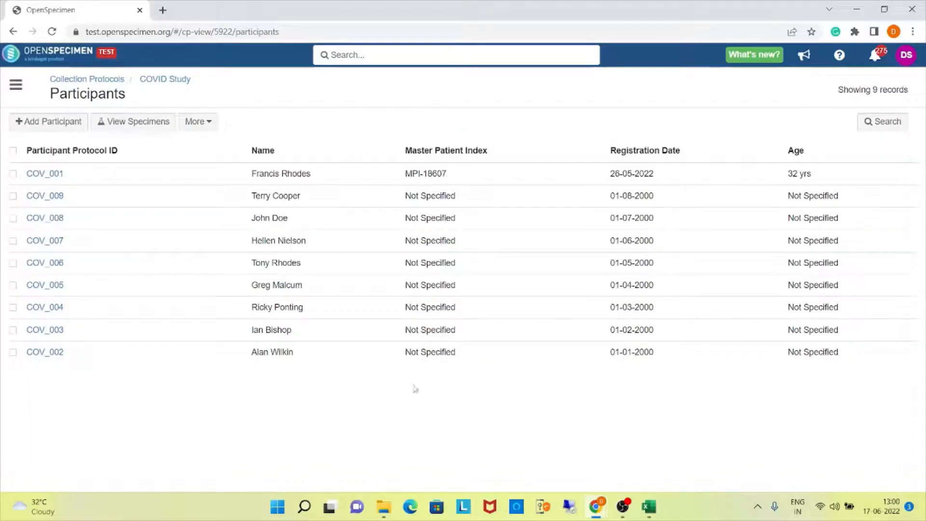
In OpenSpecimen, open the bulk import of biospecimen data for the COVID Study and choose Visits as the records type.
{"action": "left_click", "coordinate": [212, 122]}
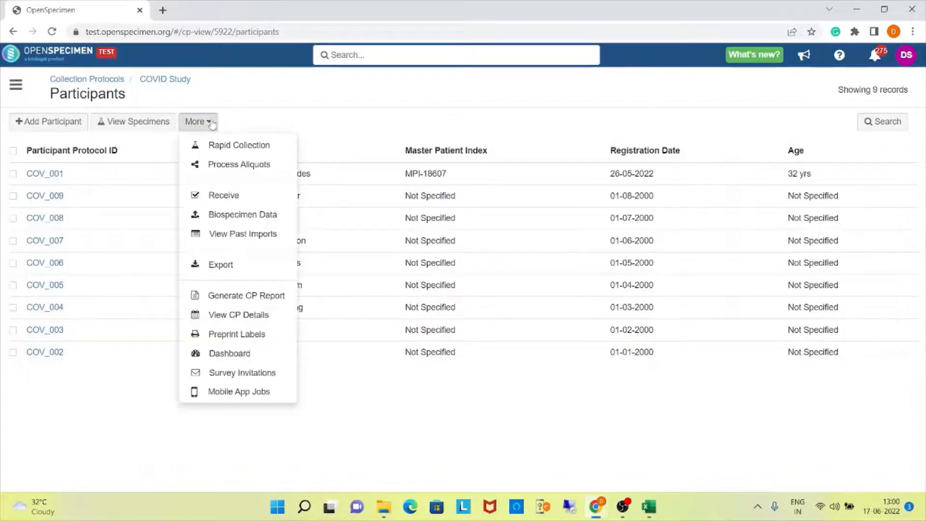
{"action": "left_click", "coordinate": [231, 215]}
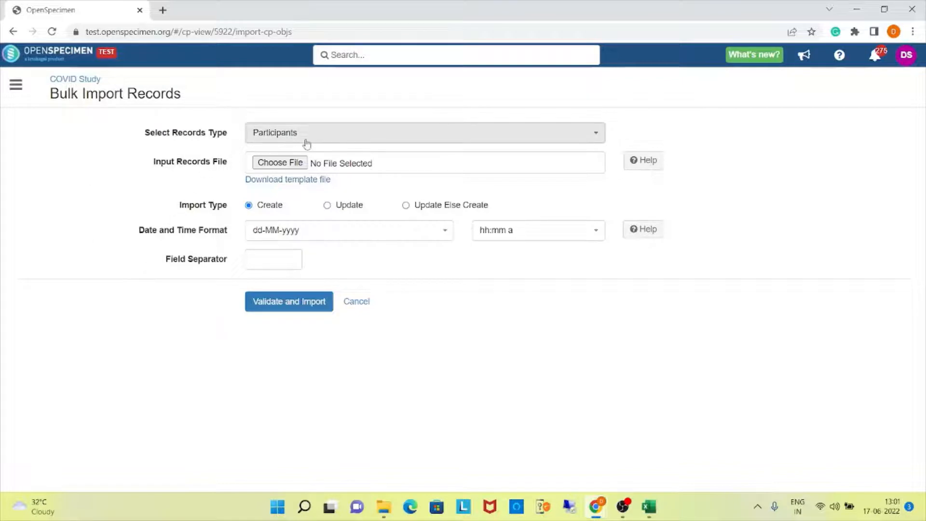
{"action": "left_click", "coordinate": [261, 140]}
{"action": "scroll", "coordinate": [264, 240], "scroll_direction": "down", "scroll_amount": 2}
{"action": "scroll", "coordinate": [264, 239], "scroll_direction": "down", "scroll_amount": 2}
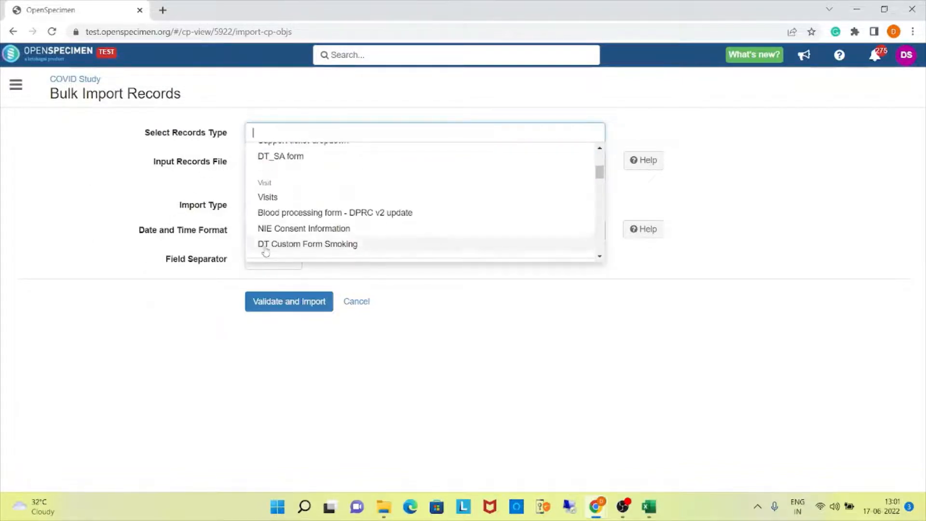
{"action": "left_click", "coordinate": [265, 198]}
Select VisitUpdate.csv from Downloads as the input records file, then validate and import it with import type Update.
{"action": "left_click", "coordinate": [273, 163]}
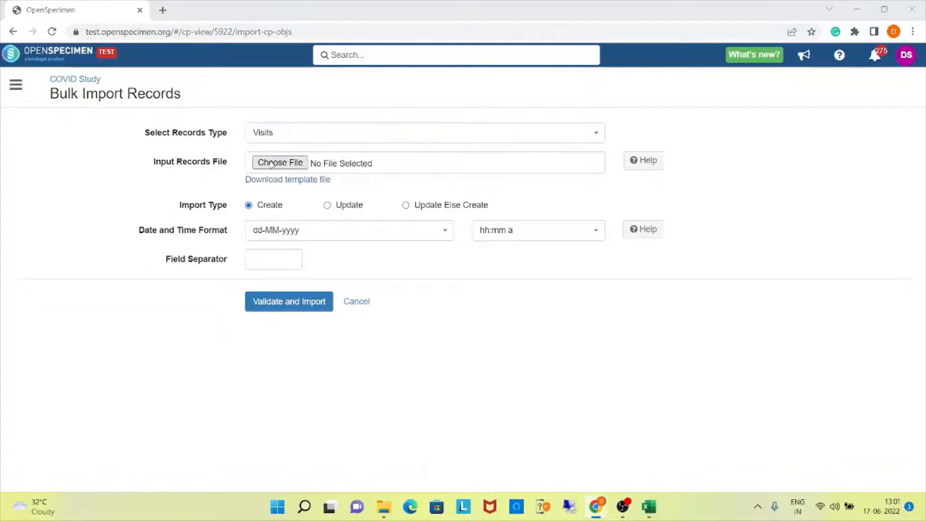
{"action": "left_click", "coordinate": [142, 111]}
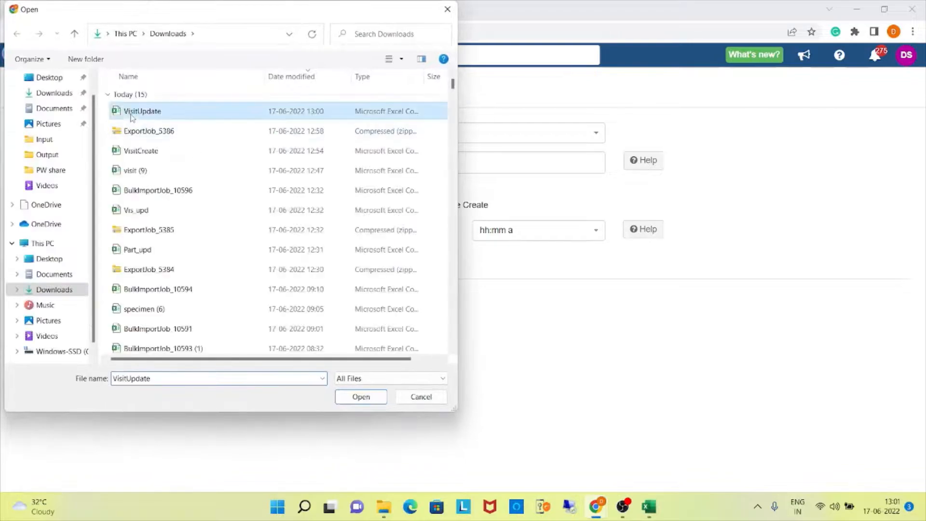
{"action": "left_click", "coordinate": [384, 403]}
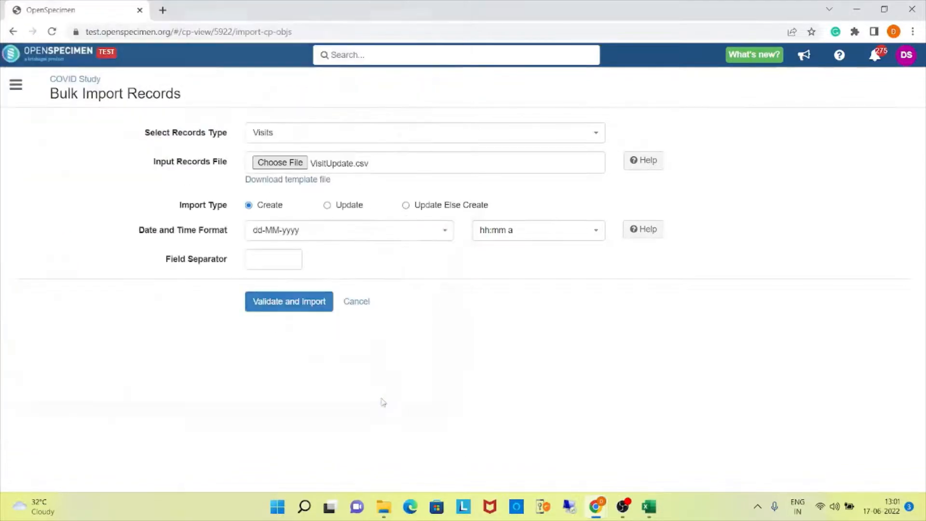
{"action": "left_click", "coordinate": [328, 205]}
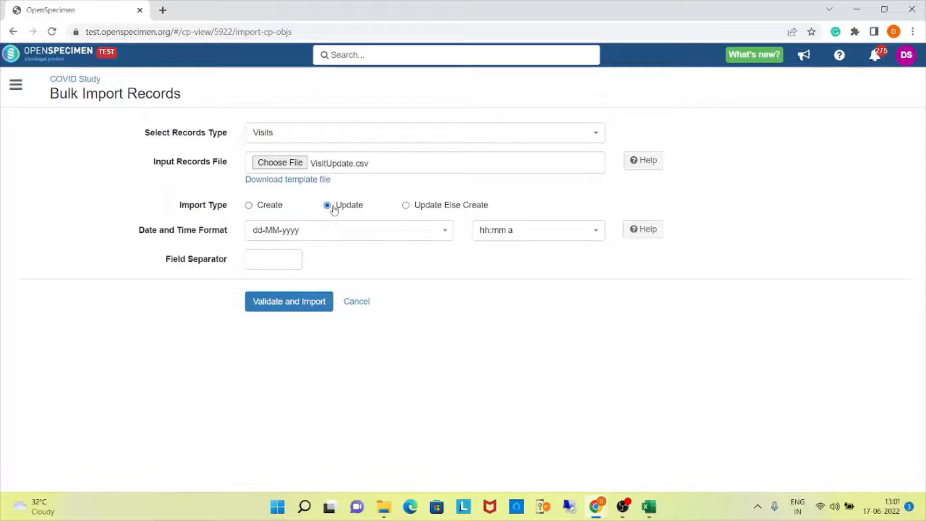
{"action": "left_click", "coordinate": [311, 304]}
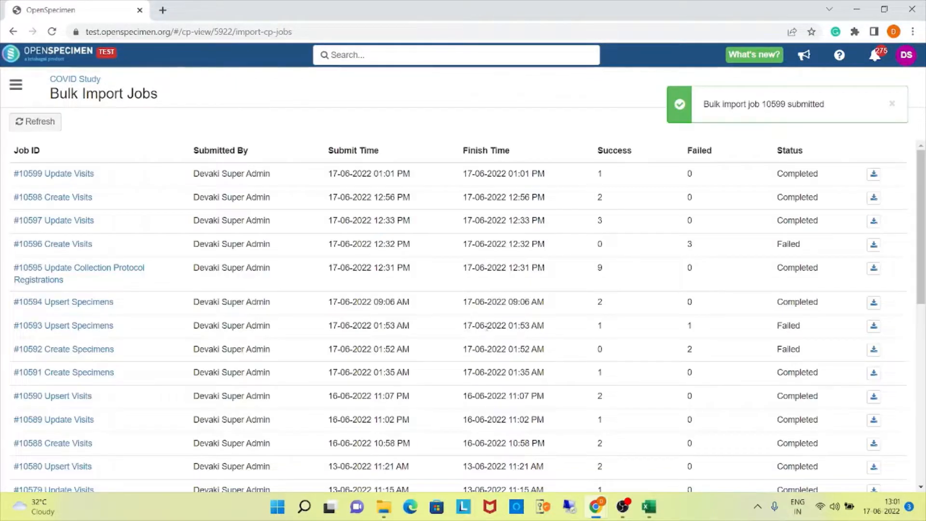
Return to the COVID Study participants, open the first participant's record and check the updated Screening visit.
{"action": "left_click", "coordinate": [97, 80]}
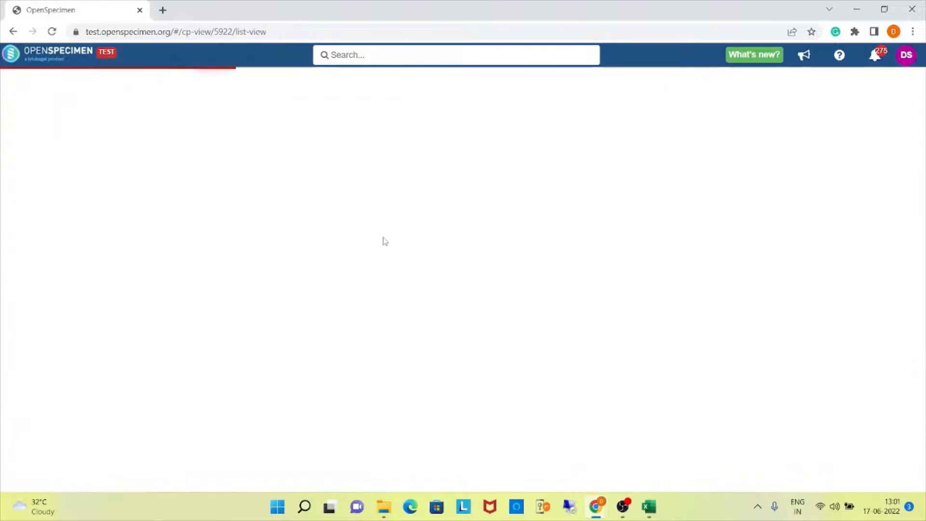
{"action": "left_click", "coordinate": [55, 174]}
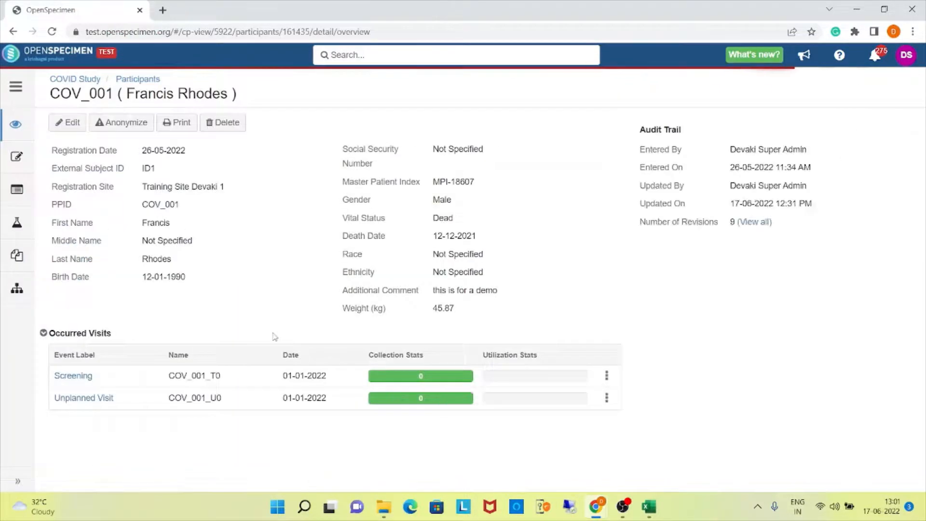
{"action": "left_click", "coordinate": [86, 376]}
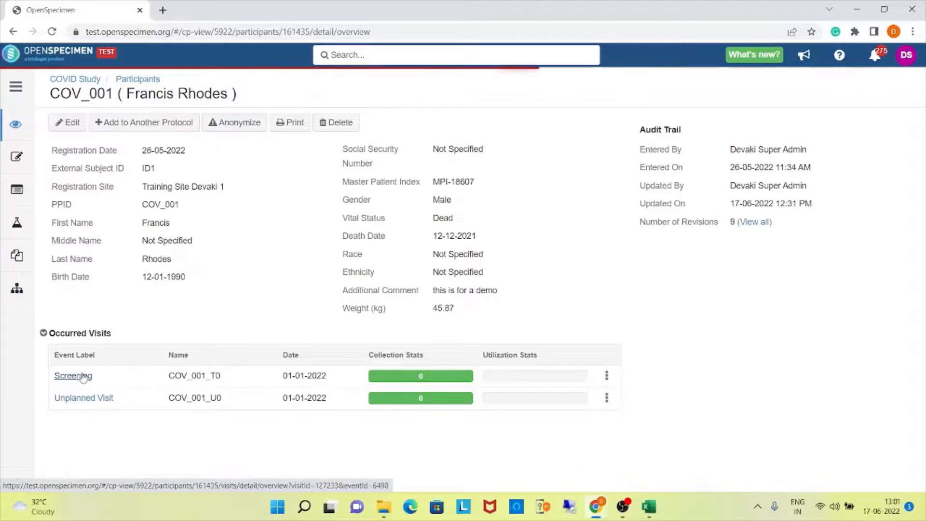
{"action": "double_click", "coordinate": [437, 218]}
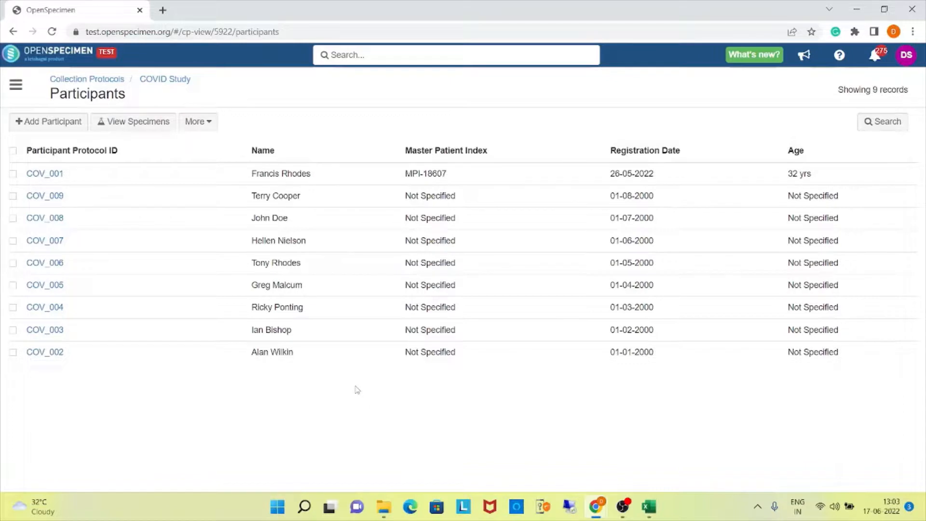
Open the COVID Study bulk import again, choose Visits as the records type and download its template file.
{"action": "left_click", "coordinate": [206, 122]}
{"action": "left_click", "coordinate": [193, 214]}
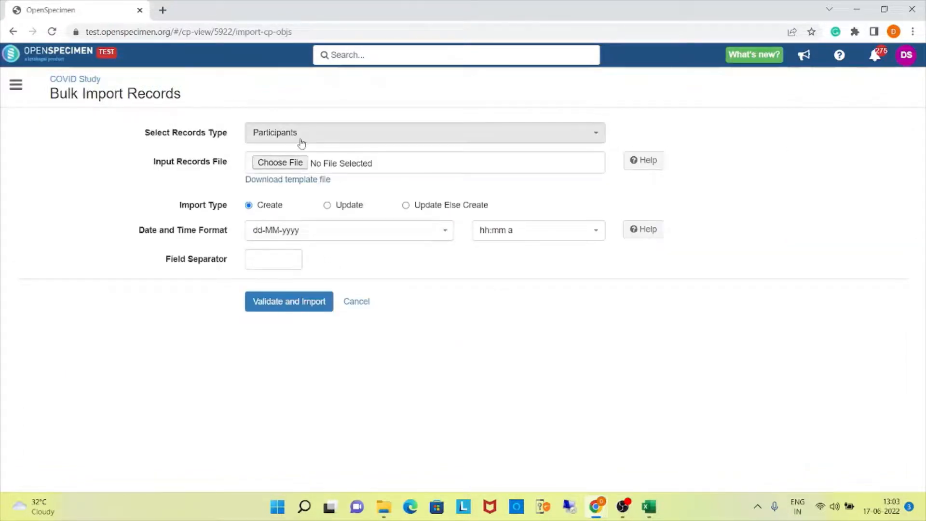
{"action": "left_click", "coordinate": [249, 135]}
{"action": "scroll", "coordinate": [292, 195], "scroll_direction": "down", "scroll_amount": 1}
{"action": "scroll", "coordinate": [293, 196], "scroll_direction": "down", "scroll_amount": 2}
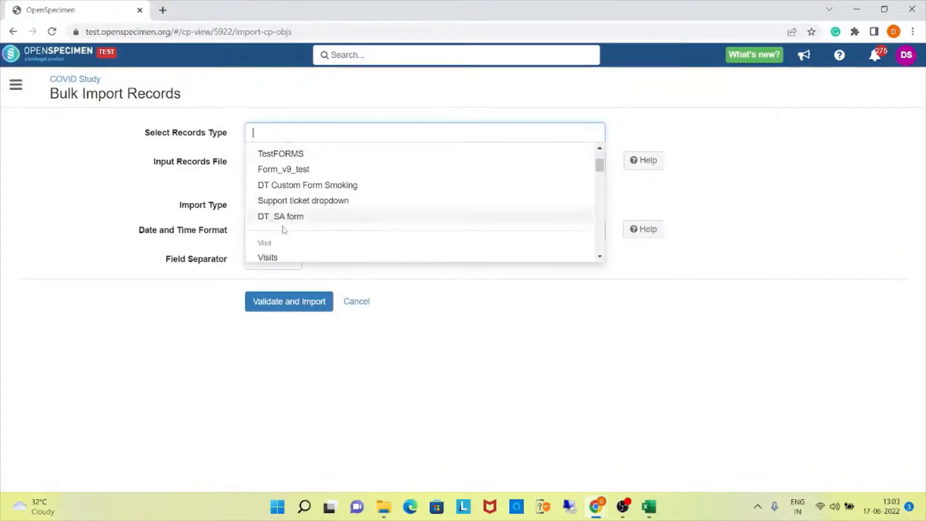
{"action": "left_click", "coordinate": [268, 256]}
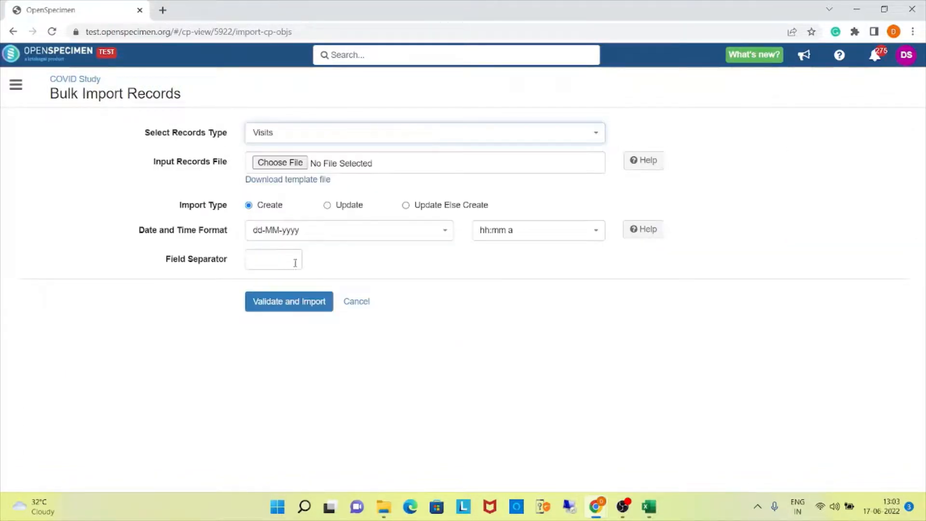
{"action": "left_click", "coordinate": [290, 181]}
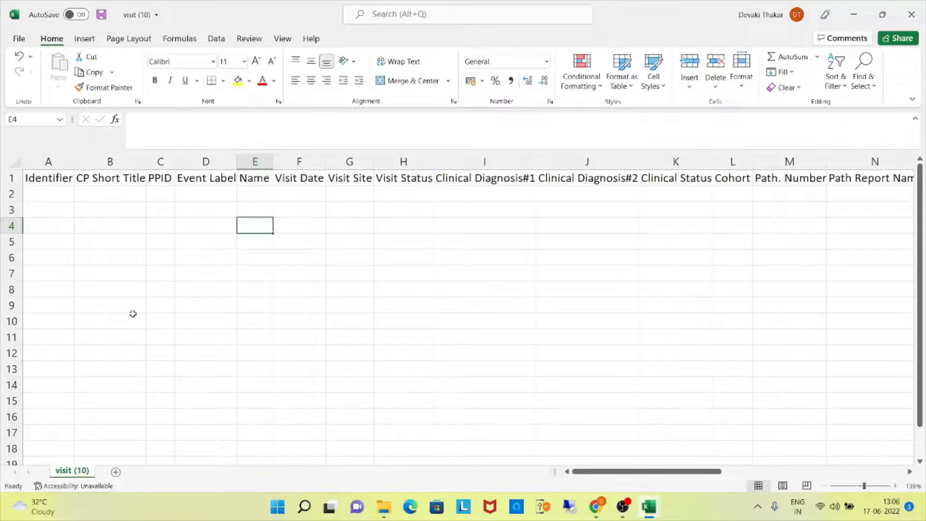
In the downloaded visit template in Excel, enter COV_001_U0 as the Name in the first data row.
{"action": "left_click", "coordinate": [258, 193]}
{"action": "type", "text": "CO"}
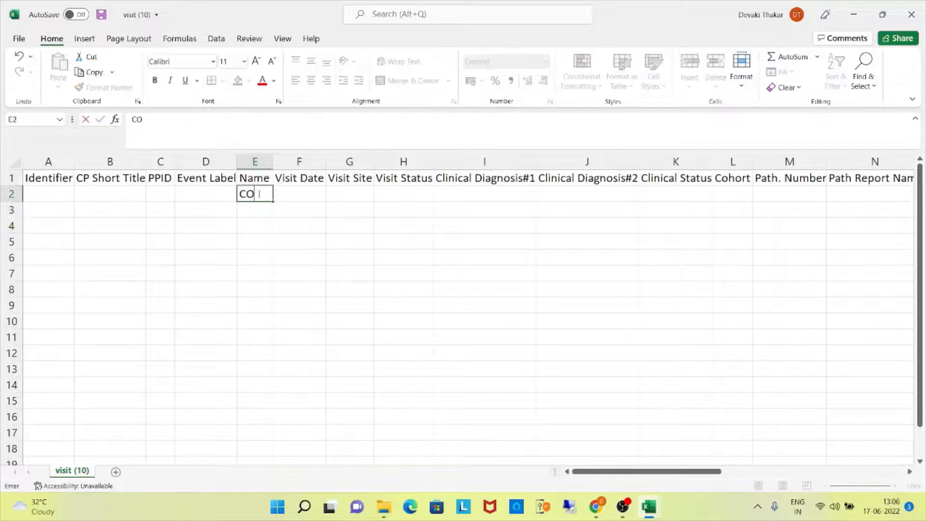
{"action": "type", "text": "V_001_U"}
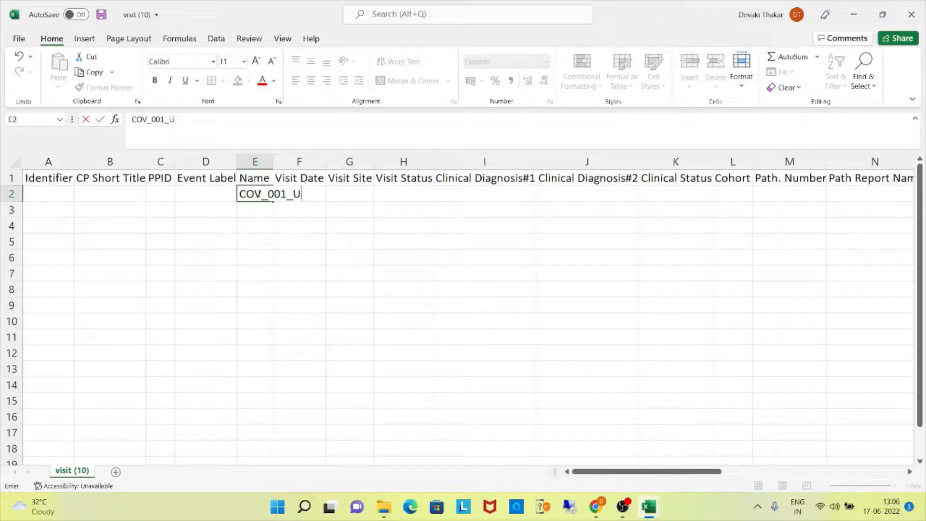
{"action": "type", "text": "0"}
{"action": "left_click", "coordinate": [334, 226]}
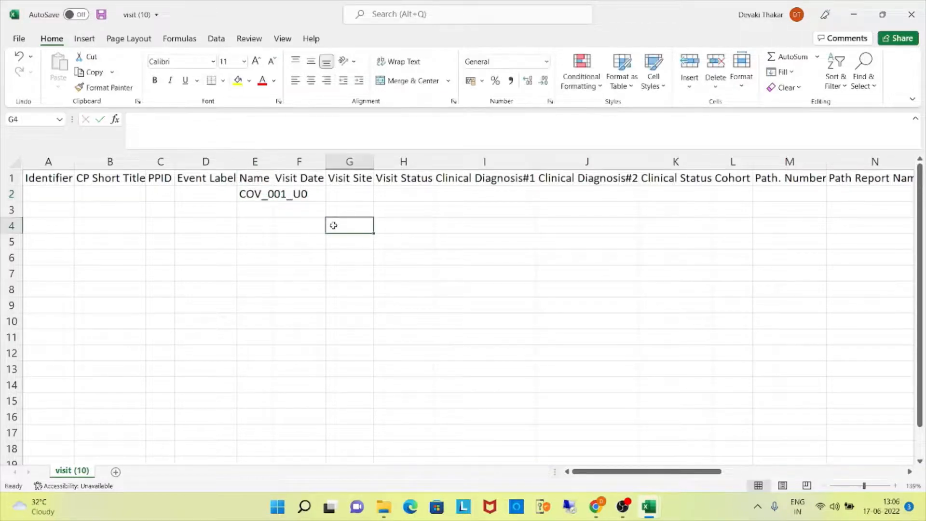
Enter 01-01-2022 as the Visit Date in the COV_001_U0 row.
{"action": "left_click", "coordinate": [316, 190]}
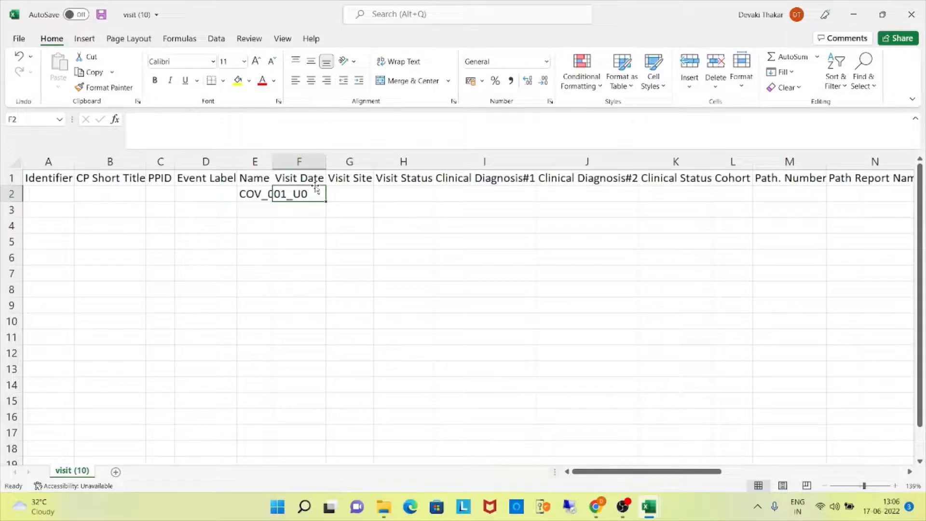
{"action": "type", "text": "01-"}
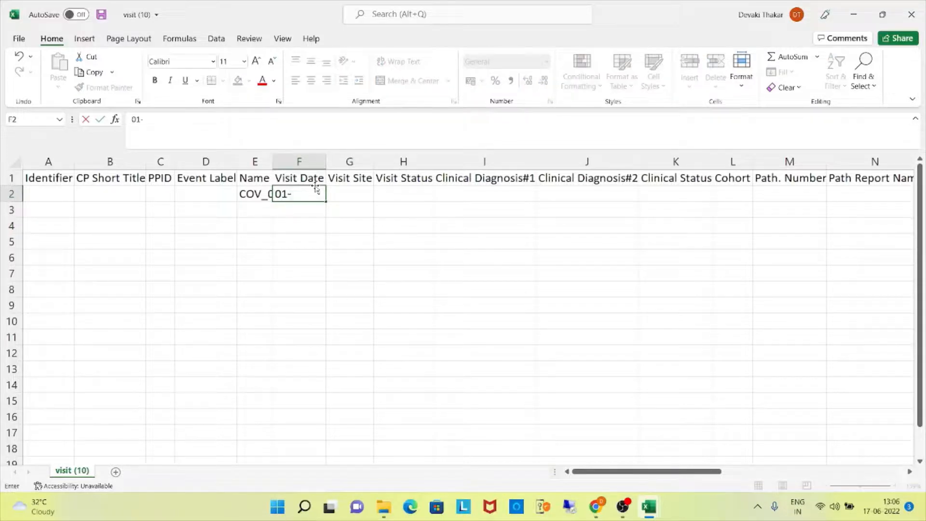
{"action": "type", "text": "01-2022"}
{"action": "left_click", "coordinate": [414, 289]}
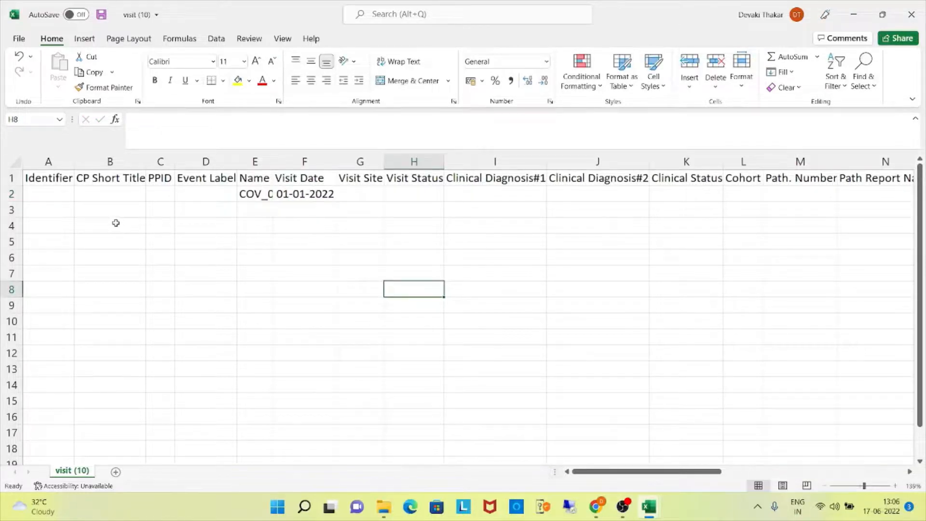
{"action": "left_click", "coordinate": [117, 212]}
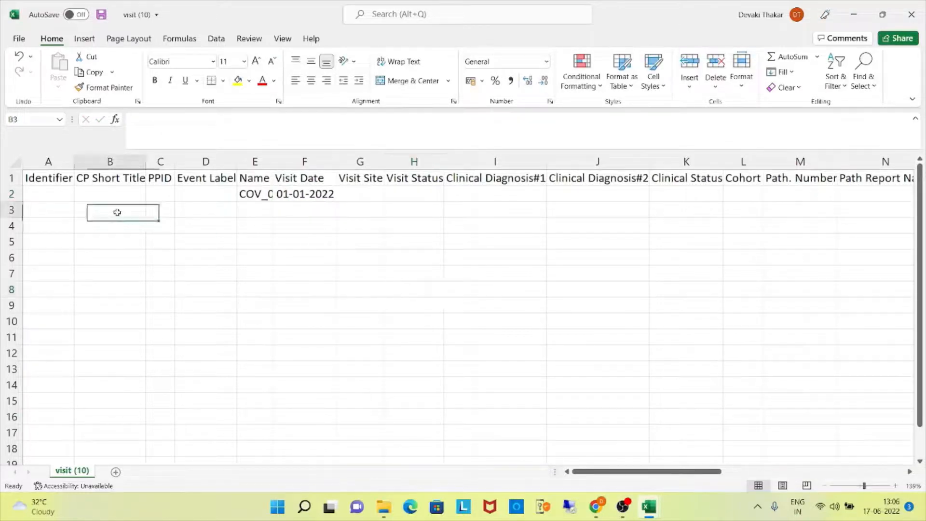
Fill row 3 with COVID Study as the CP Short Title, COV_001 as the PPID and Screening as the Event Label.
{"action": "type", "text": "CO"}
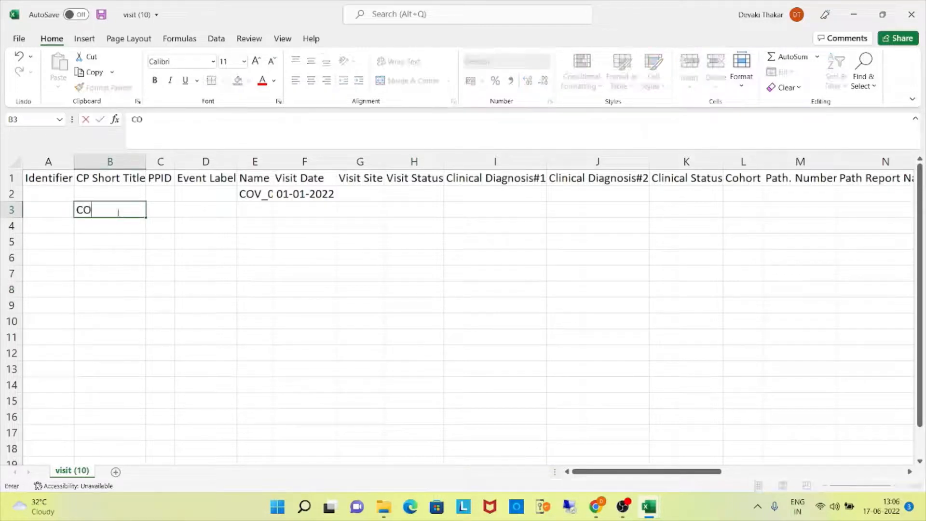
{"action": "type", "text": "VID Study"}
{"action": "key", "text": "Tab"}
{"action": "type", "text": "C"}
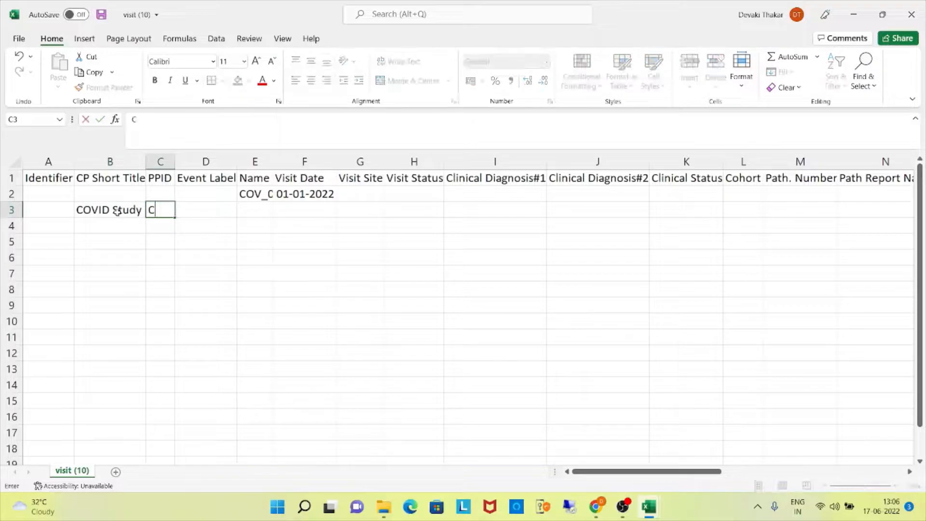
{"action": "type", "text": "OV_001"}
{"action": "key", "text": "Tab"}
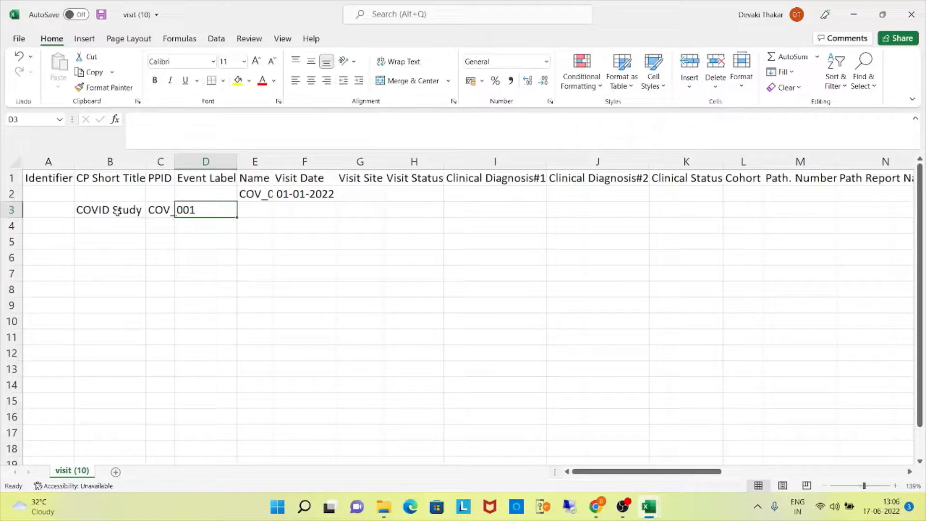
{"action": "type", "text": "Screening"}
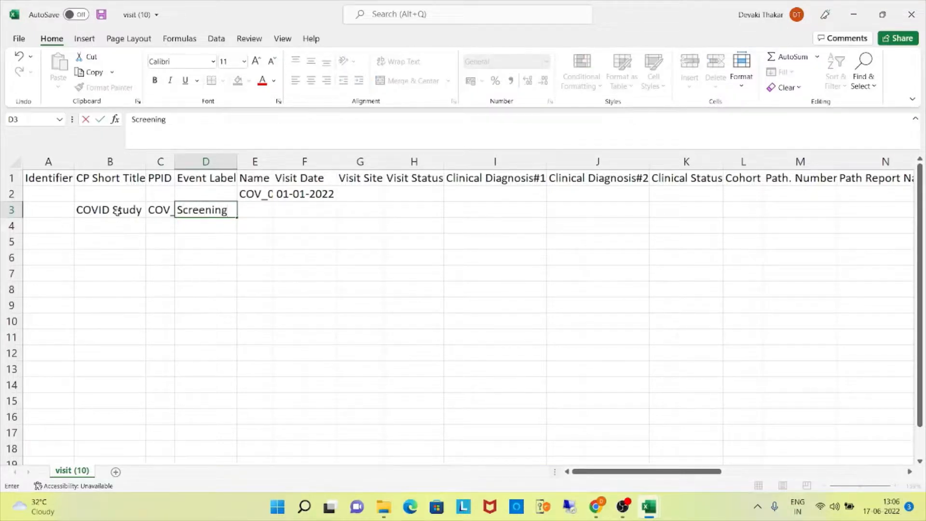
{"action": "key", "text": "Tab"}
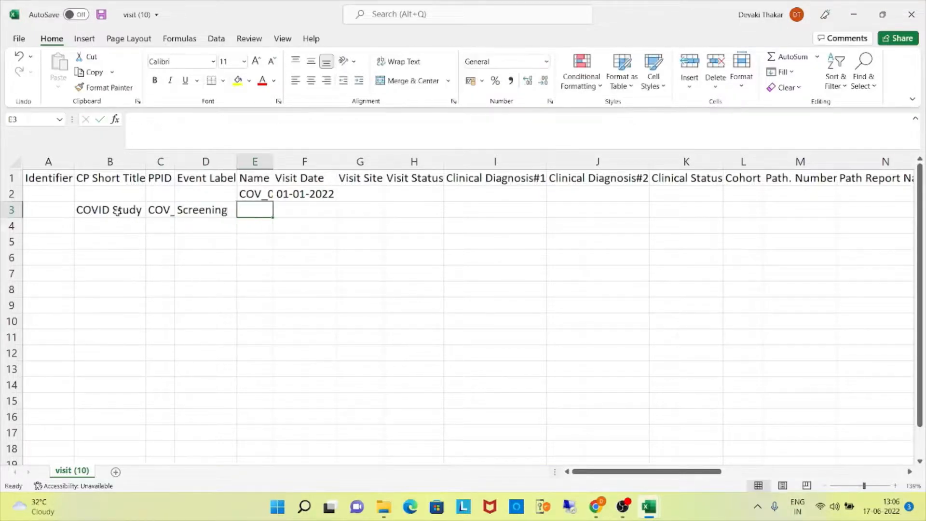
Enter COV_001_T1 as the Name in the Screening visit's row.
{"action": "type", "text": "C"}
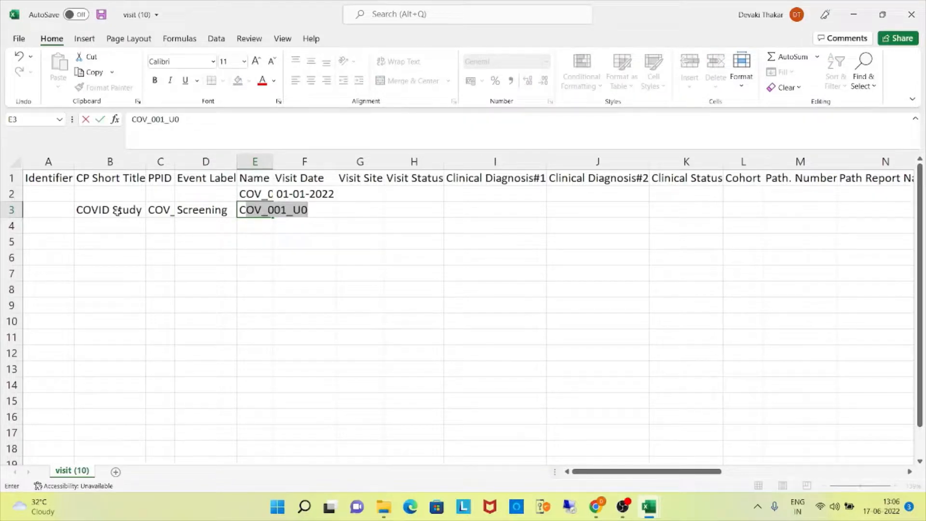
{"action": "type", "text": "OV_001"}
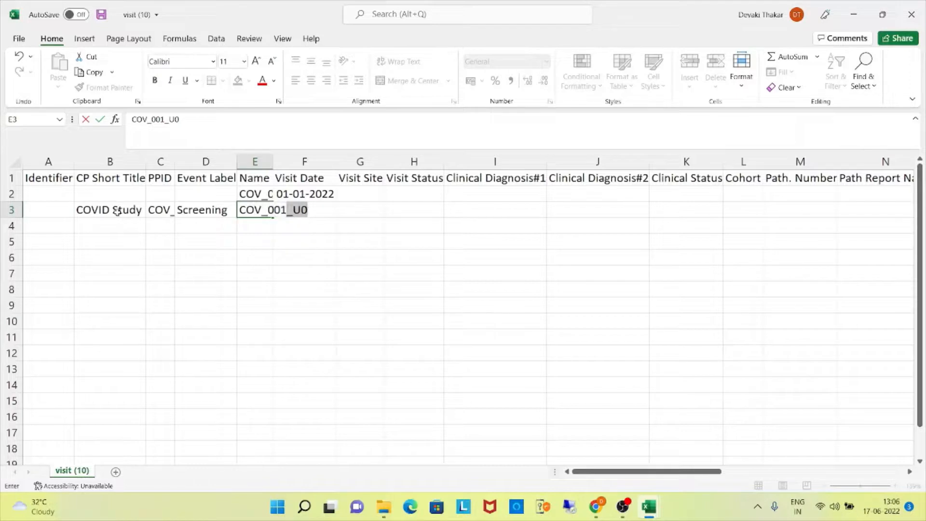
{"action": "type", "text": "_T1"}
{"action": "left_click", "coordinate": [465, 305]}
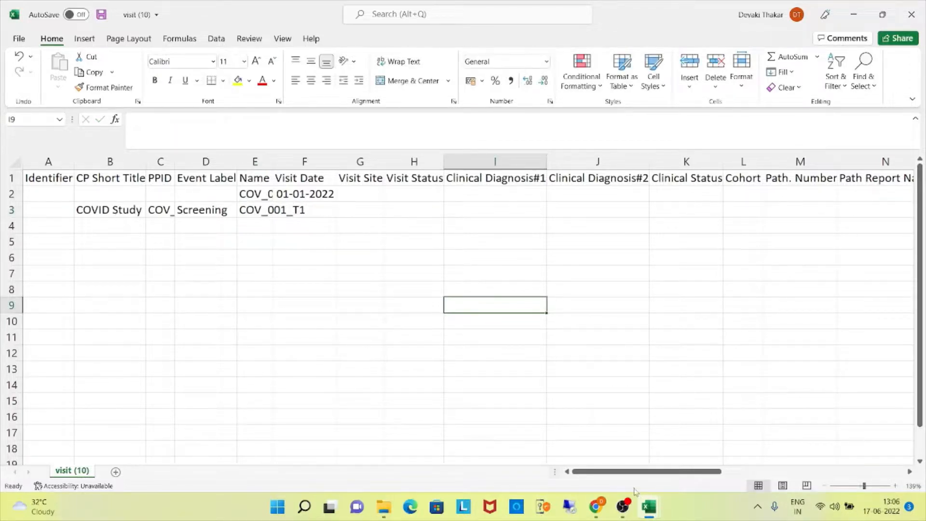
Enter 109 as the Form2Visit#Blood Glucose value in row 3, the COV_001_T1 visit.
{"action": "left_click_drag", "start_coordinate": [636, 471], "coordinate": [824, 488]}
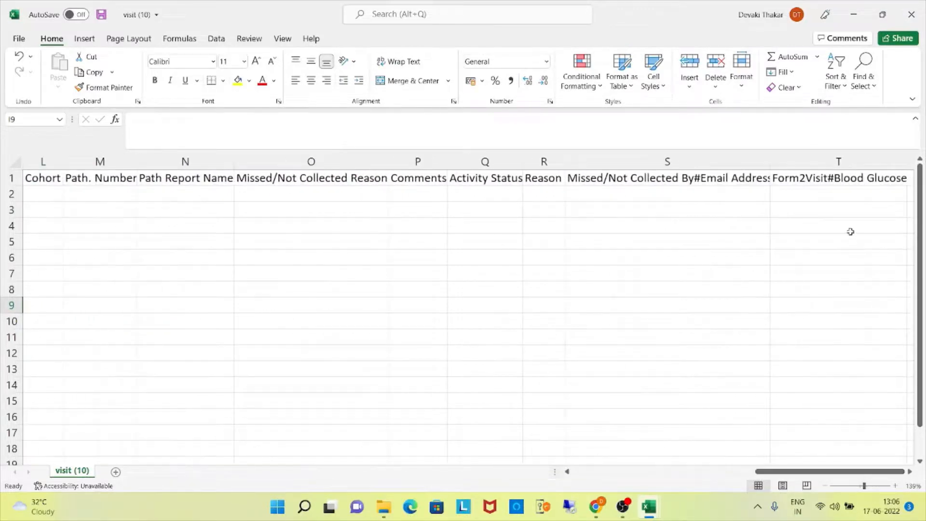
{"action": "left_click", "coordinate": [827, 210]}
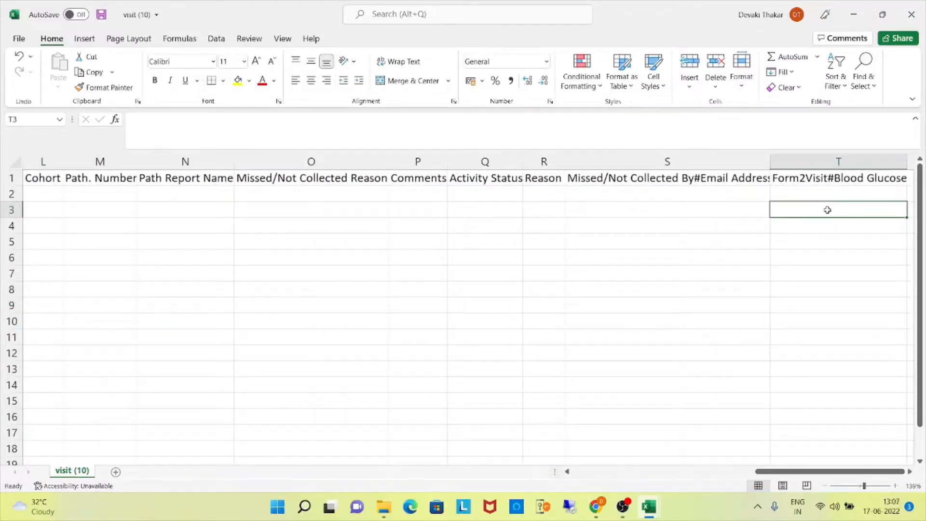
{"action": "type", "text": "109"}
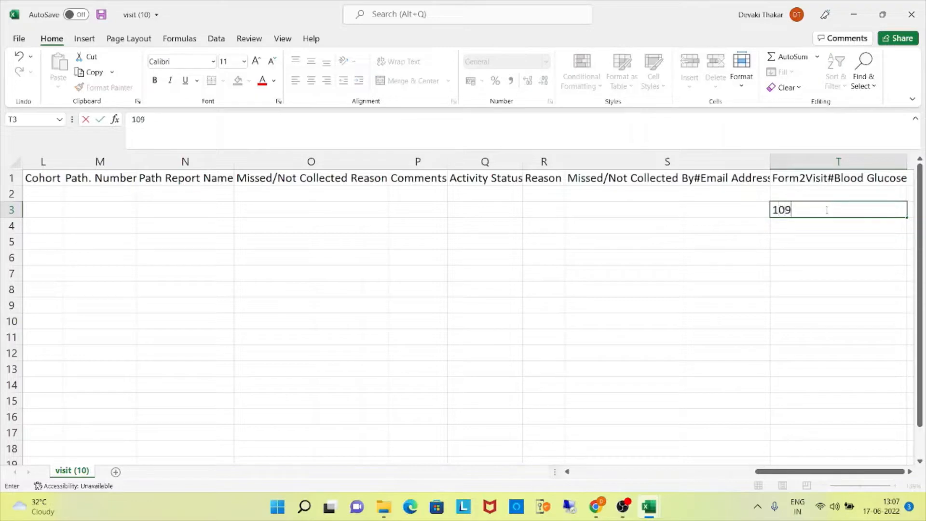
Delete the unused columns from Path Report Name through Missed/Not Collected By#Email Address.
{"action": "left_click", "coordinate": [698, 160]}
{"action": "left_click", "coordinate": [534, 159], "text": "ctrl"}
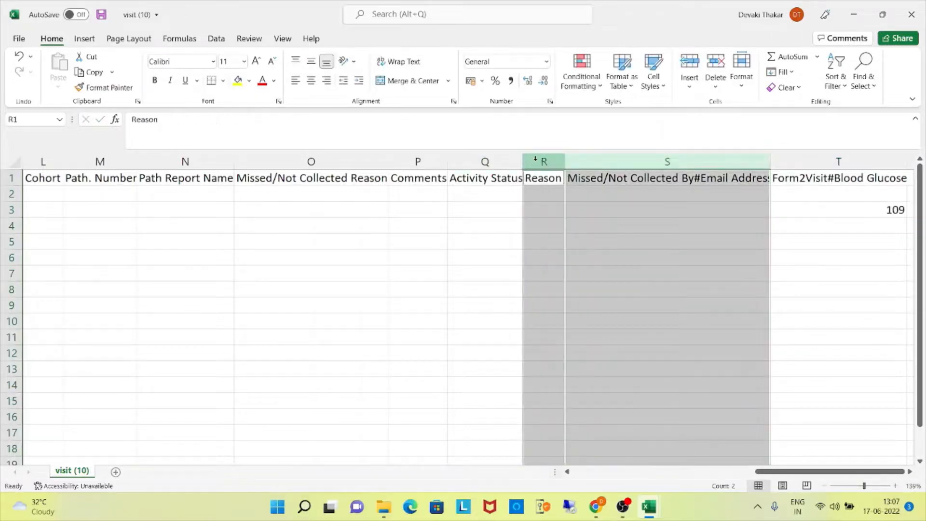
{"action": "left_click", "coordinate": [509, 159], "text": "ctrl"}
{"action": "left_click", "coordinate": [408, 157], "text": "ctrl"}
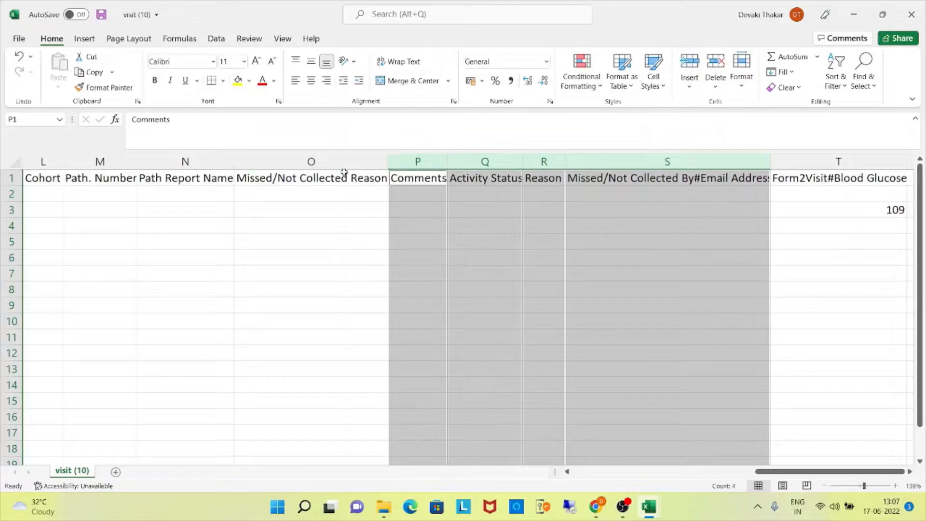
{"action": "left_click", "coordinate": [332, 160], "text": "ctrl"}
{"action": "left_click", "coordinate": [209, 161], "text": "ctrl"}
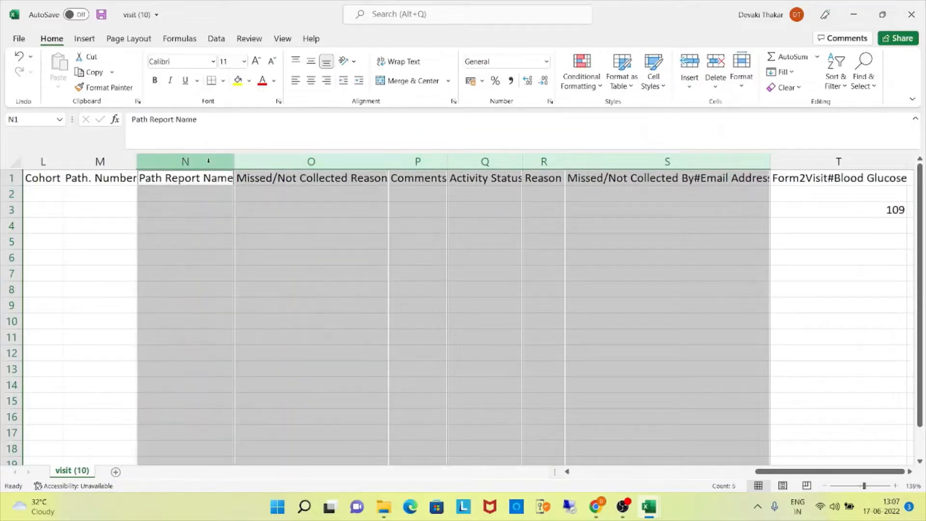
{"action": "right_click", "coordinate": [208, 160]}
{"action": "left_click", "coordinate": [241, 280]}
Delete the unused columns from Clinical Diagnosis#2 through Path. Number.
{"action": "left_click_drag", "start_coordinate": [824, 471], "coordinate": [704, 488]}
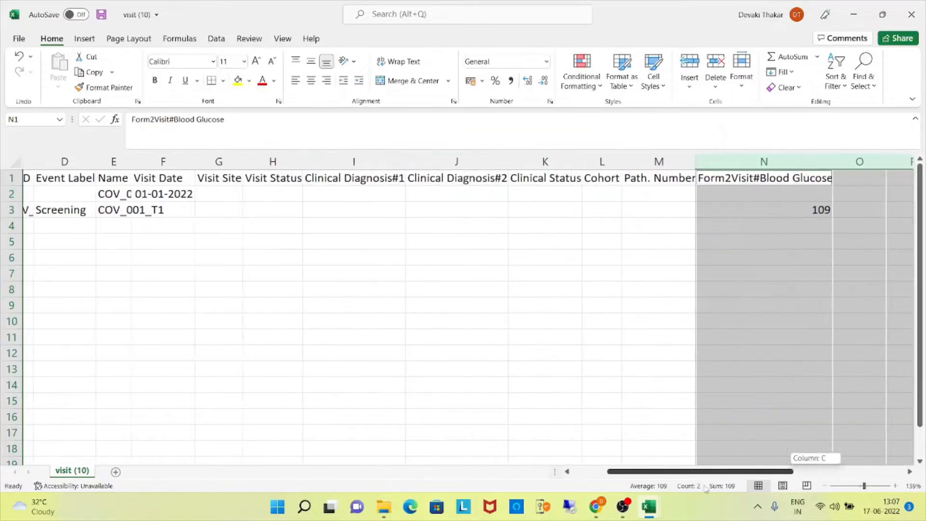
{"action": "left_click", "coordinate": [647, 162]}
{"action": "left_click", "coordinate": [587, 163], "text": "ctrl"}
{"action": "left_click", "coordinate": [534, 161], "text": "ctrl"}
{"action": "left_click", "coordinate": [474, 162], "text": "ctrl"}
{"action": "right_click", "coordinate": [474, 161]}
{"action": "left_click", "coordinate": [507, 282]}
{"action": "left_click", "coordinate": [841, 349]}
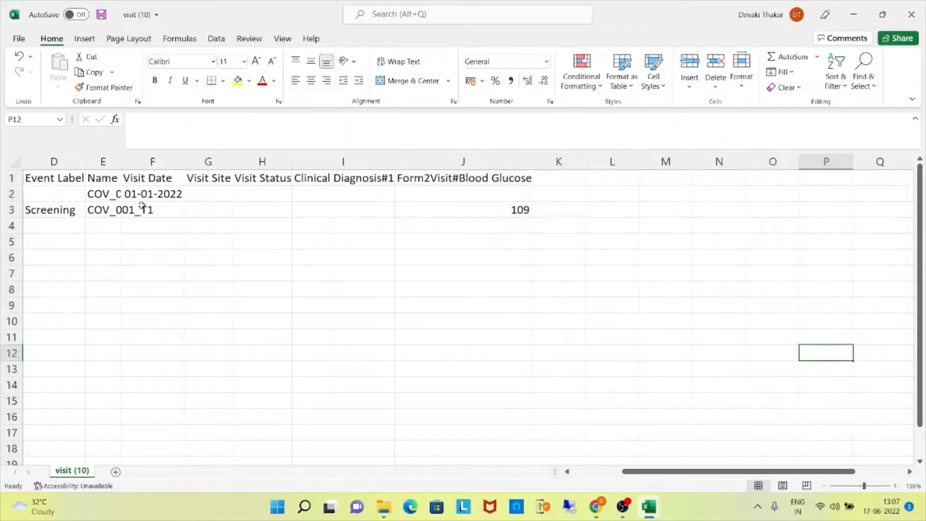
Fit all column widths to their contents and save the sheet under the new file name VisitUpdateelseCreate.
{"action": "left_click", "coordinate": [19, 165]}
{"action": "double_click", "coordinate": [121, 162]}
{"action": "left_click", "coordinate": [245, 261]}
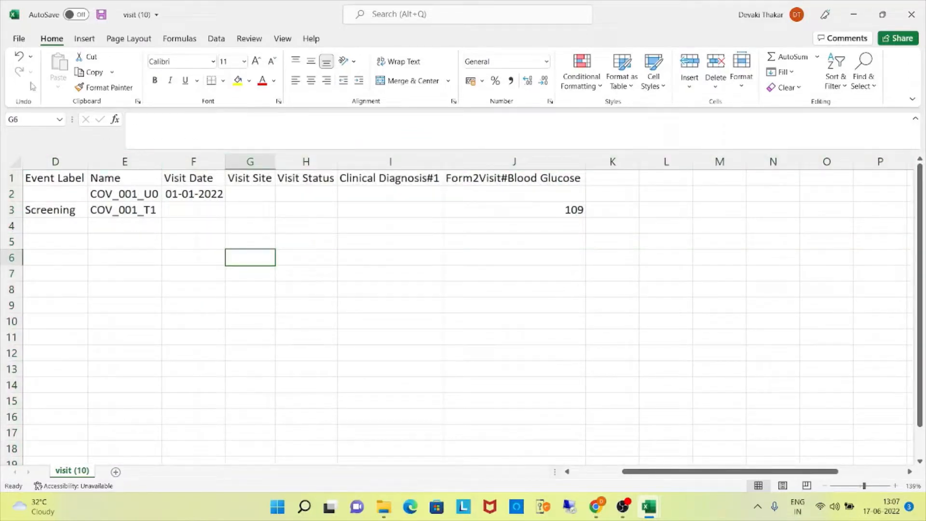
{"action": "left_click", "coordinate": [7, 42]}
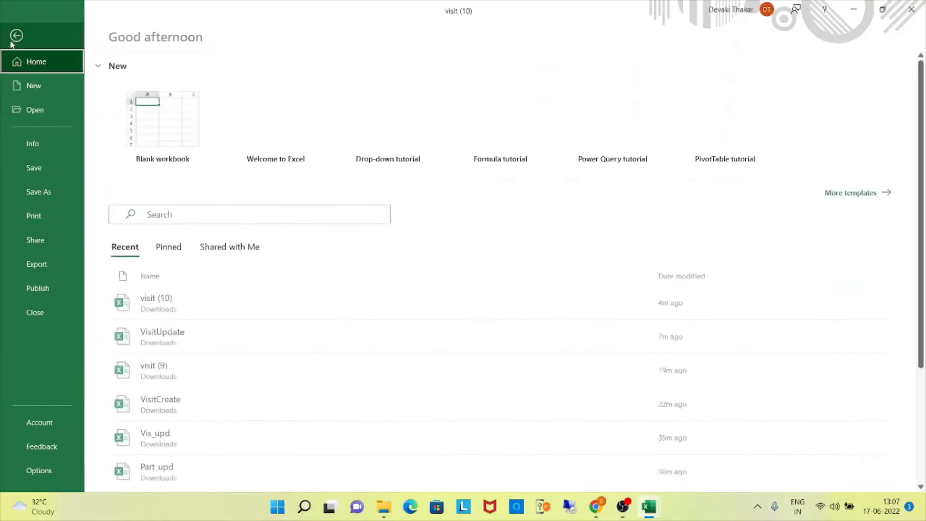
{"action": "left_click", "coordinate": [38, 191]}
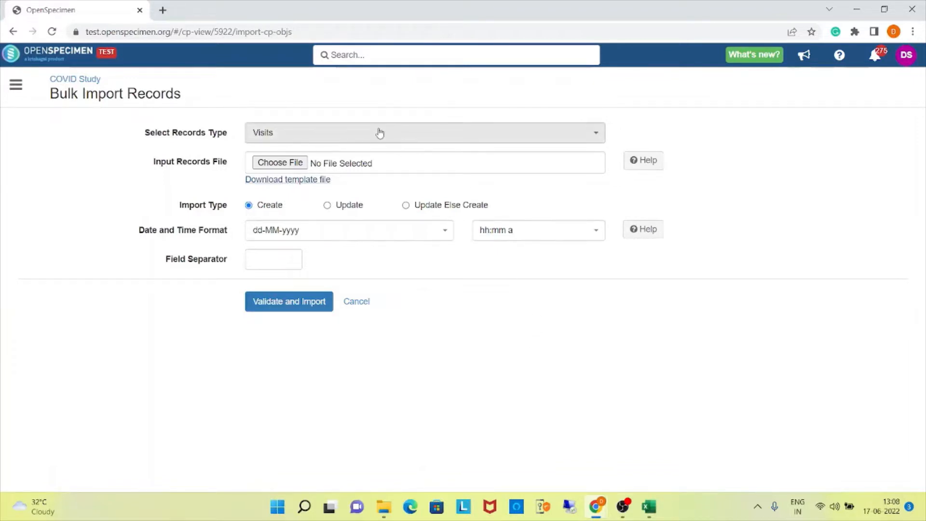
In the browser's Visits bulk import, choose VisitUpdateelseCreate.csv, set the import type to Update Else Create, and validate and import it.
{"action": "left_click", "coordinate": [284, 164]}
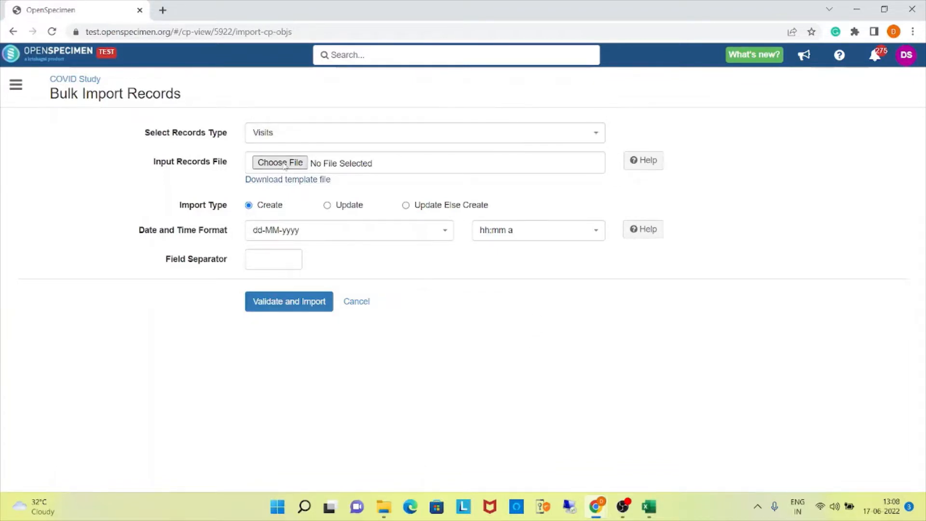
{"action": "left_click", "coordinate": [134, 113]}
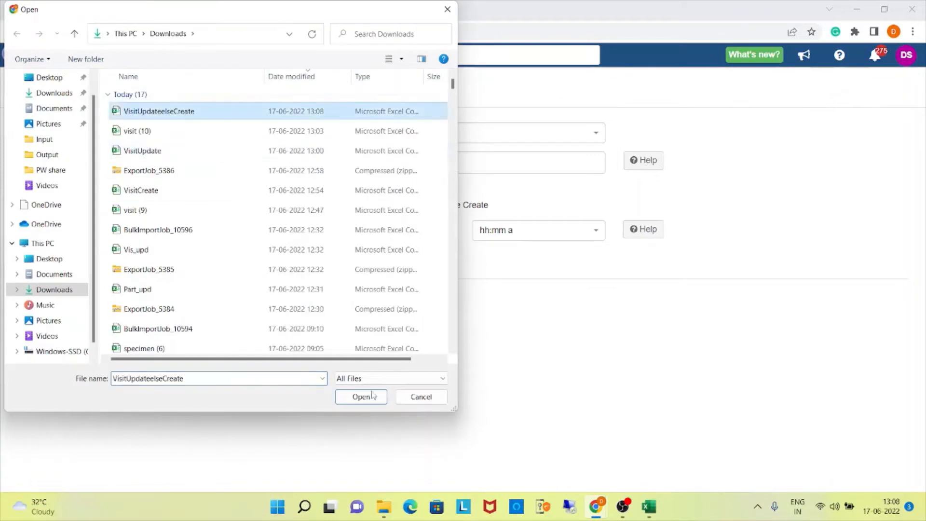
{"action": "left_click", "coordinate": [364, 403]}
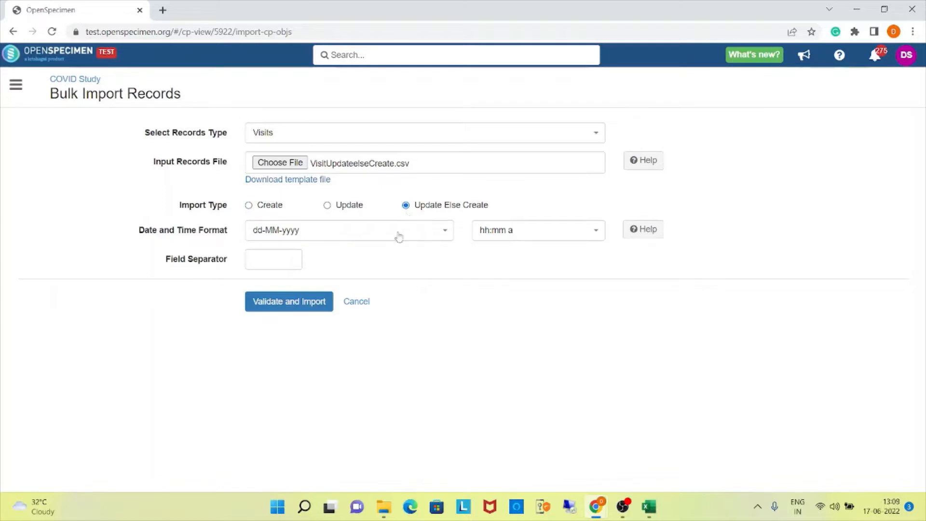
{"action": "left_click", "coordinate": [327, 309]}
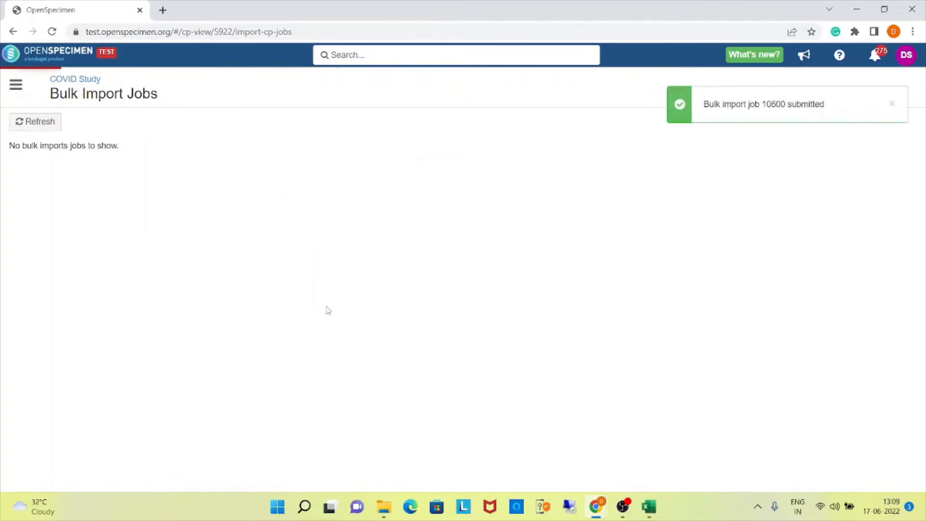
Return to the COVID Study participants, open the COV_001 record and view its Screening visit COV_001_T1.
{"action": "left_click", "coordinate": [89, 82]}
{"action": "left_click", "coordinate": [37, 117]}
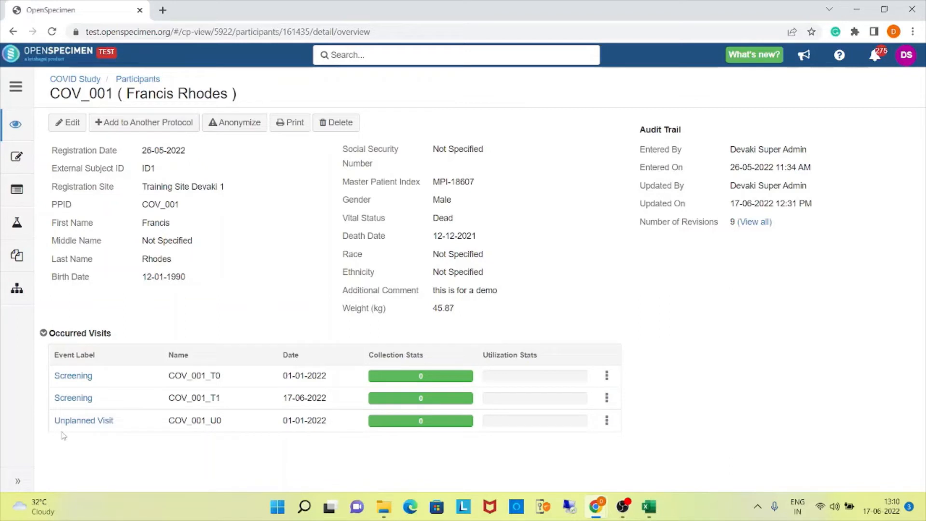
{"action": "left_click", "coordinate": [77, 398]}
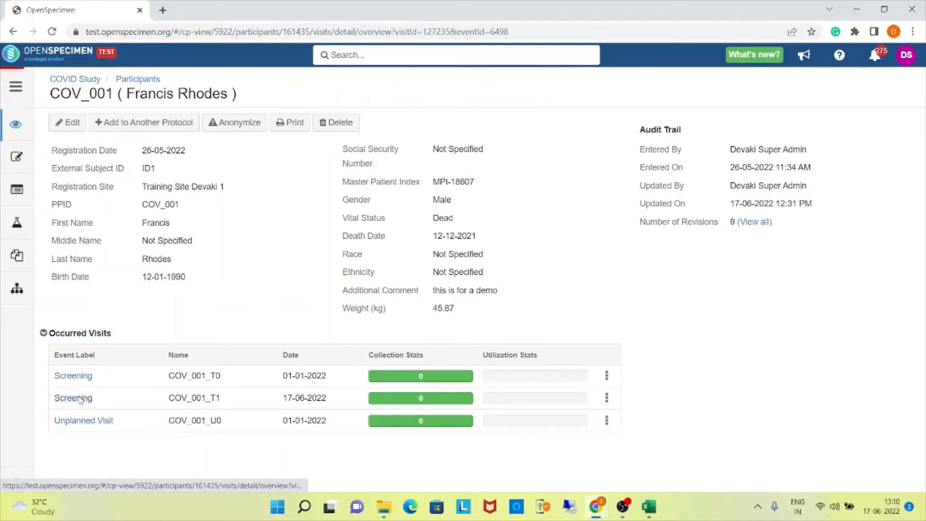